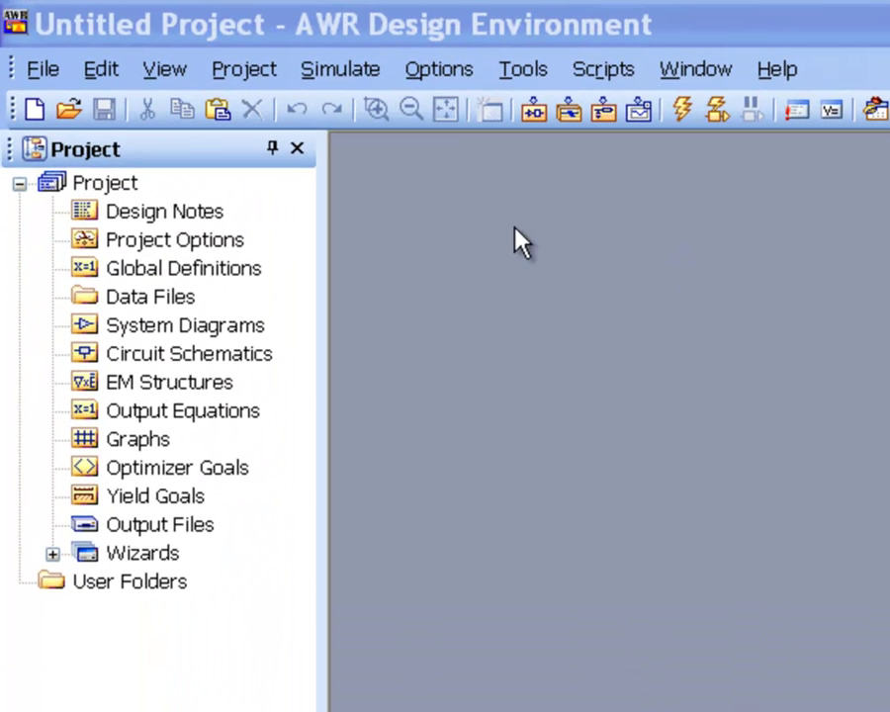
Step: Launch TXLine from the Tools menu and view its Stripline, then CPW, calculators
{"action": "left_click", "coordinate": [518, 71]}
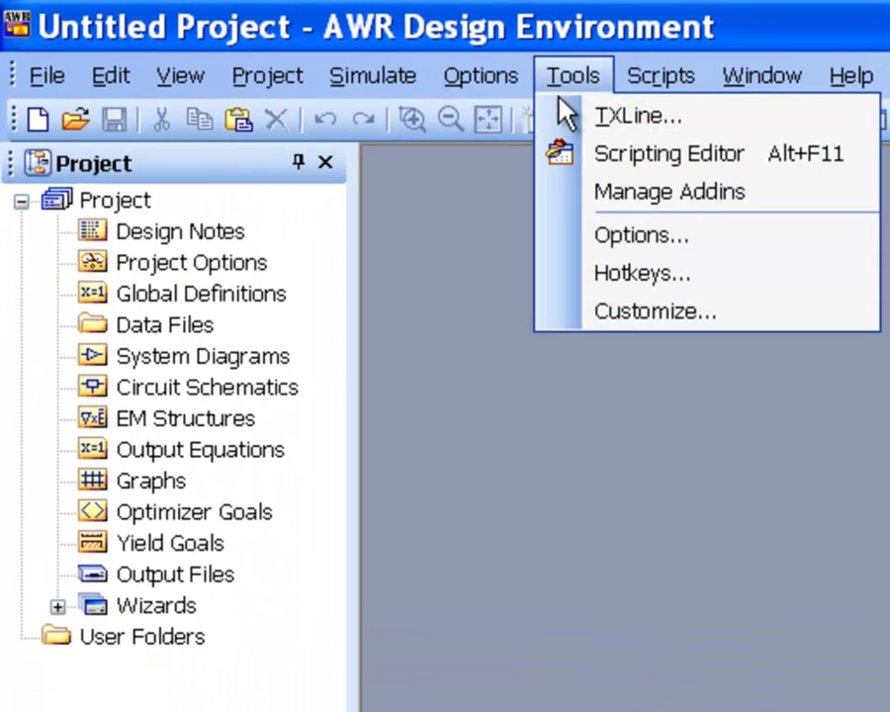
{"action": "left_click", "coordinate": [621, 123]}
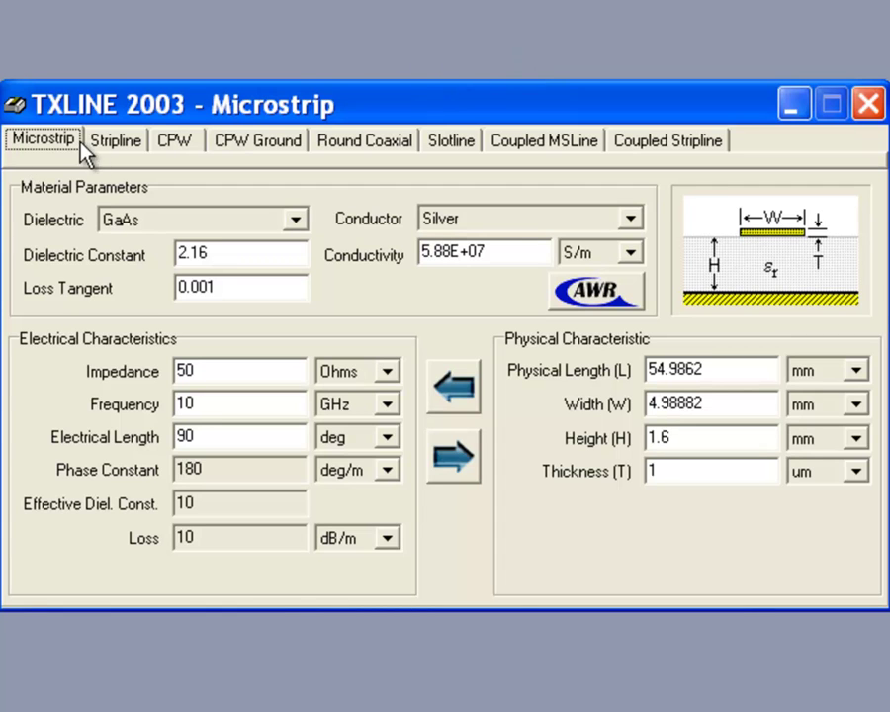
{"action": "left_click", "coordinate": [114, 143]}
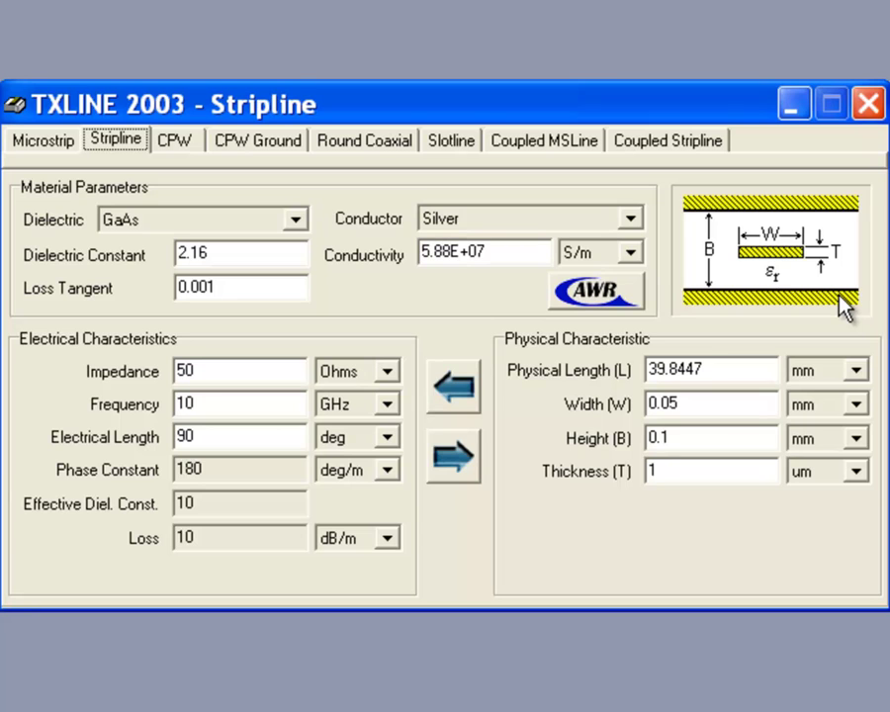
{"action": "left_click", "coordinate": [172, 148]}
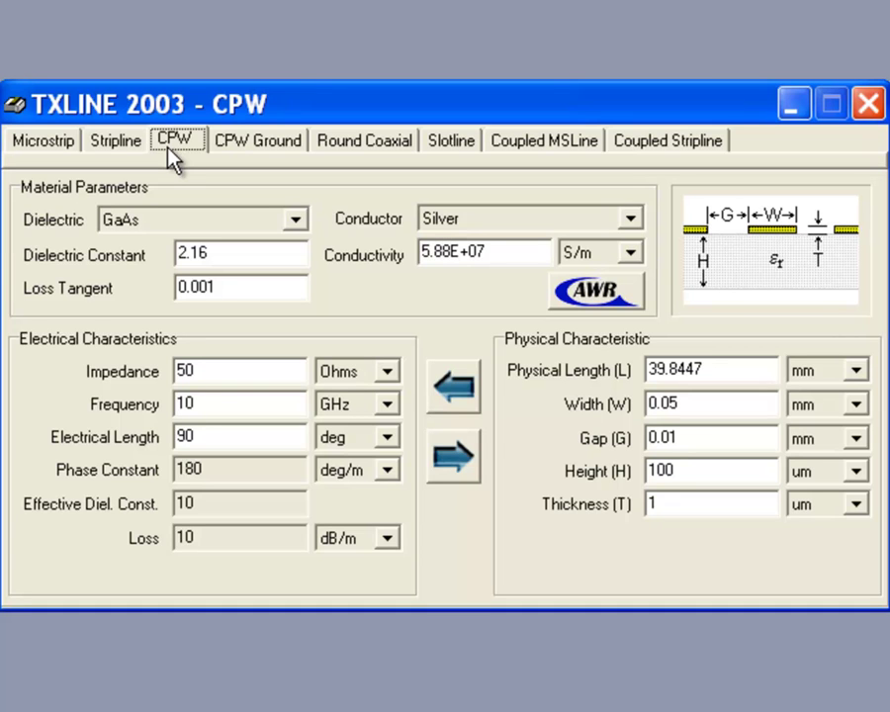
Step: Switch TXLine back to Microstrip and choose RT/Duroid 5880 as the dielectric
{"action": "left_click", "coordinate": [20, 149]}
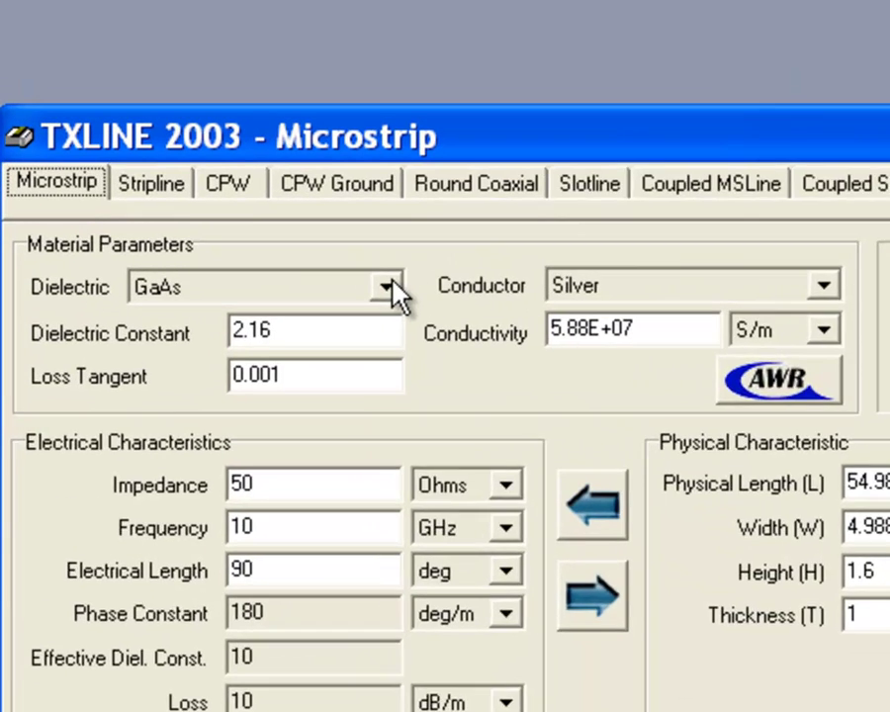
{"action": "left_click", "coordinate": [296, 219]}
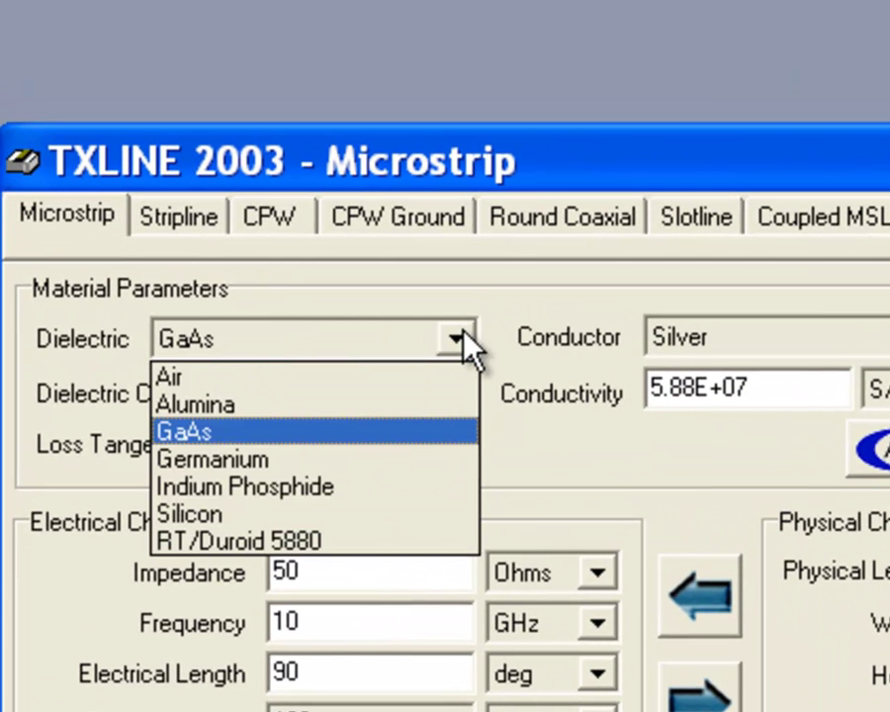
{"action": "left_click", "coordinate": [384, 549]}
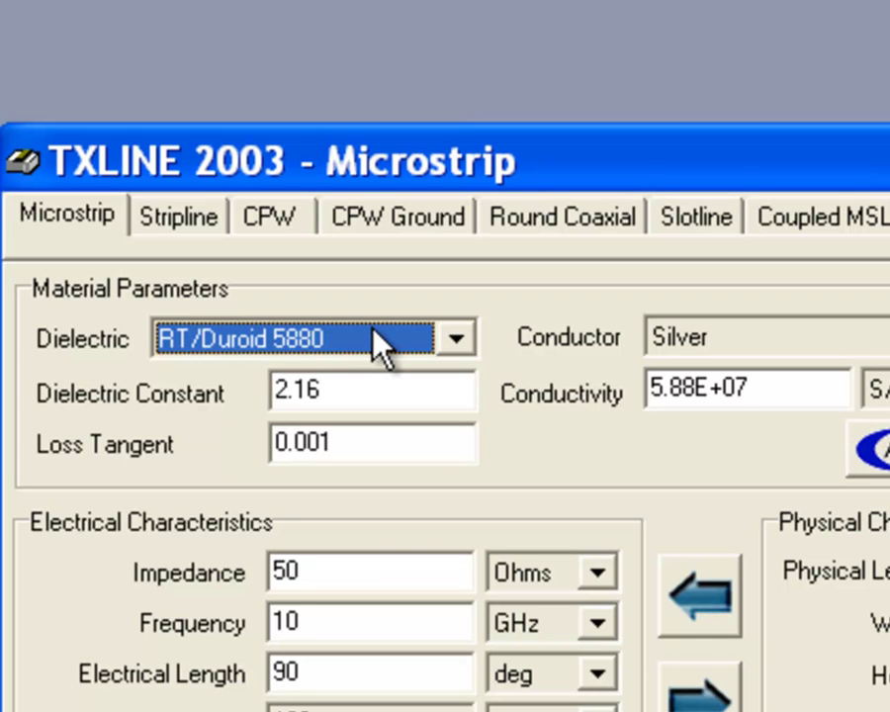
Step: Enter dielectric constant 4.7 and frequency 1 GHz in the microstrip calculator, keeping 50 ohm impedance
{"action": "double_click", "coordinate": [330, 392]}
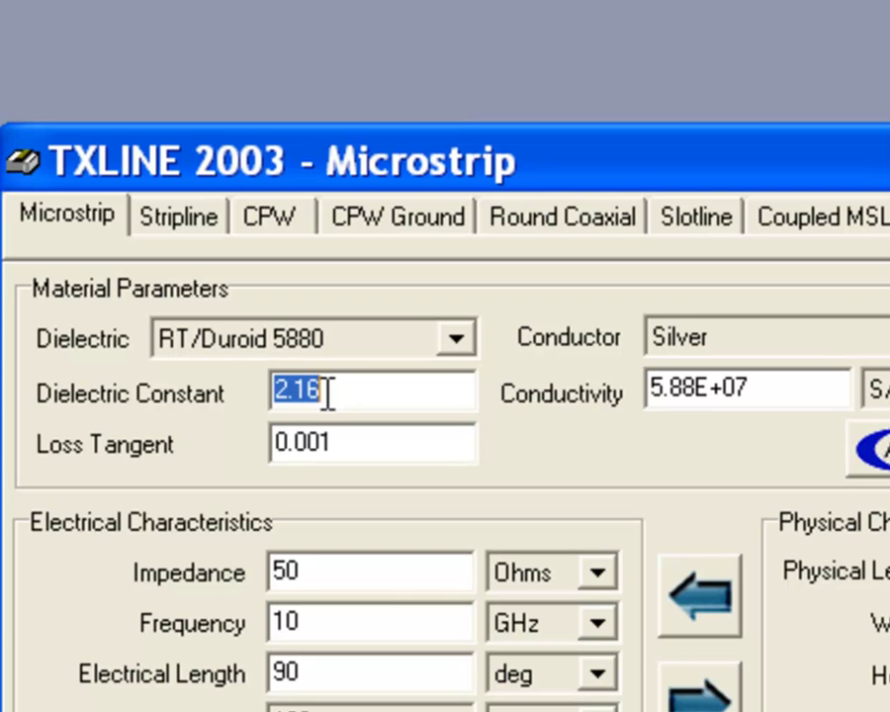
{"action": "type", "text": "4.7"}
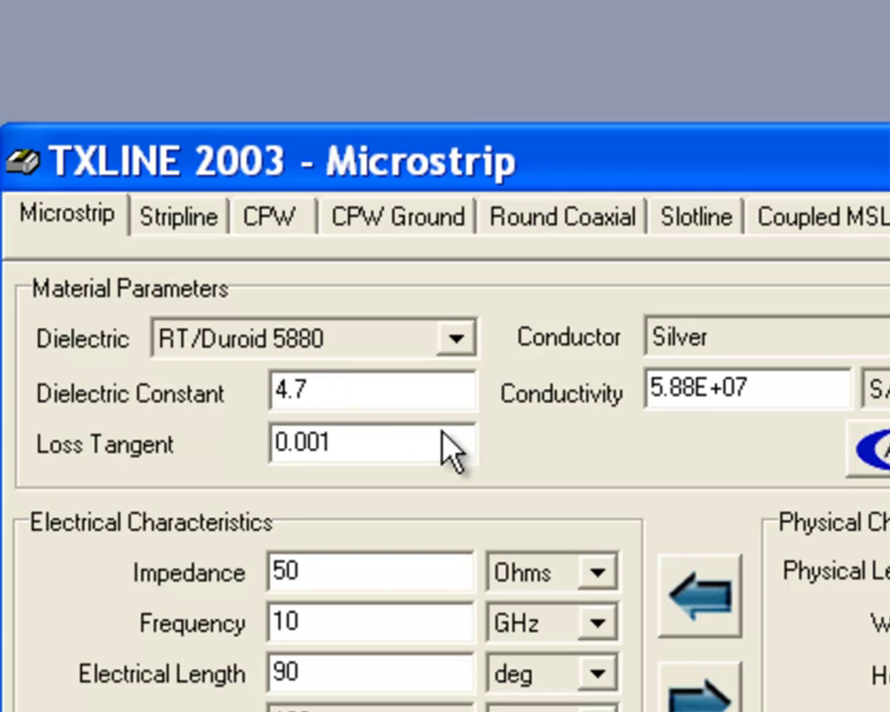
{"action": "left_click", "coordinate": [350, 436]}
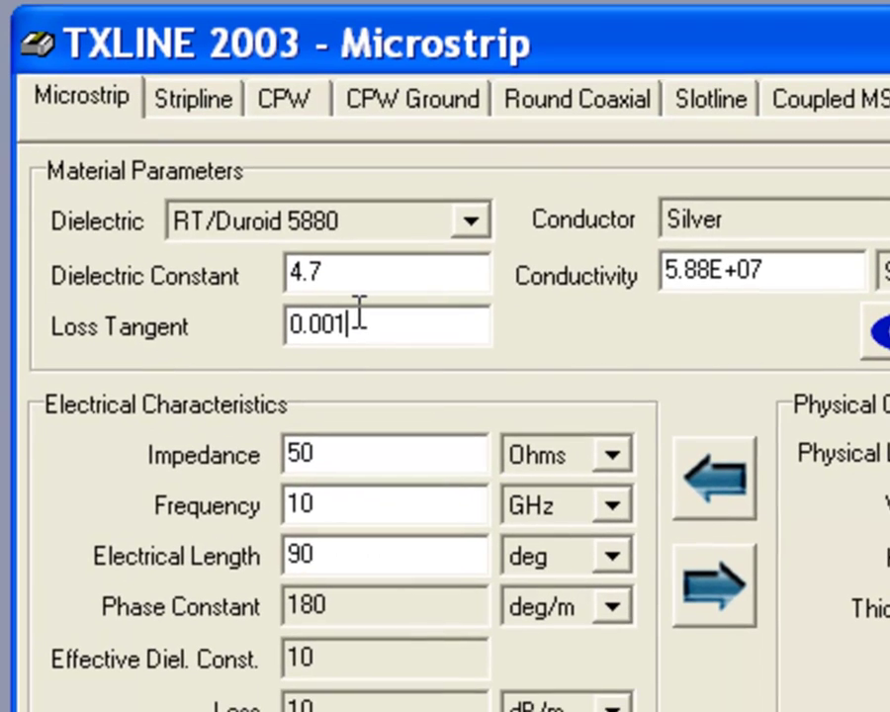
{"action": "left_click", "coordinate": [338, 457]}
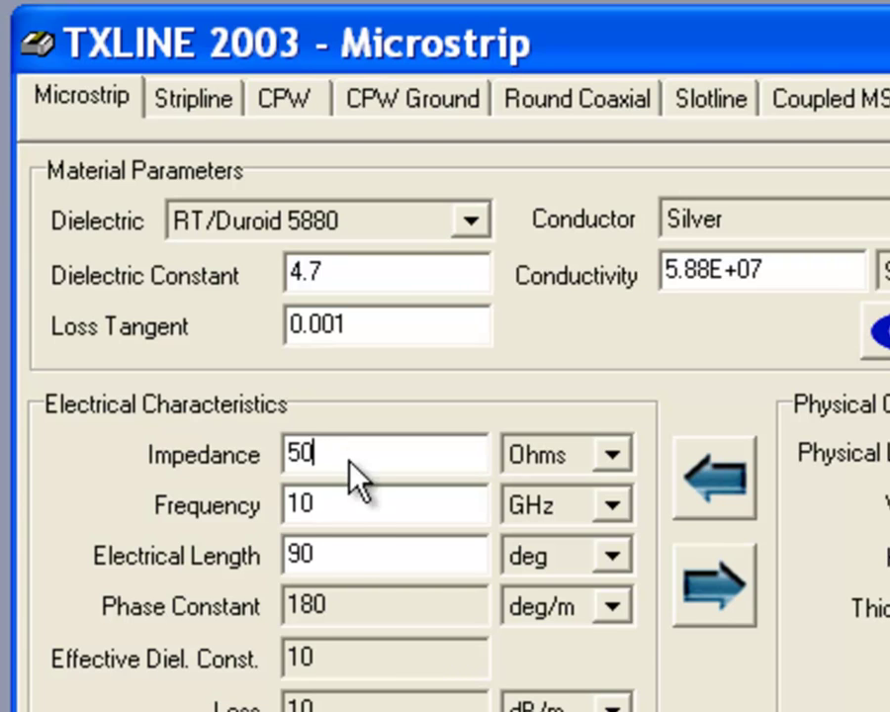
{"action": "double_click", "coordinate": [324, 514]}
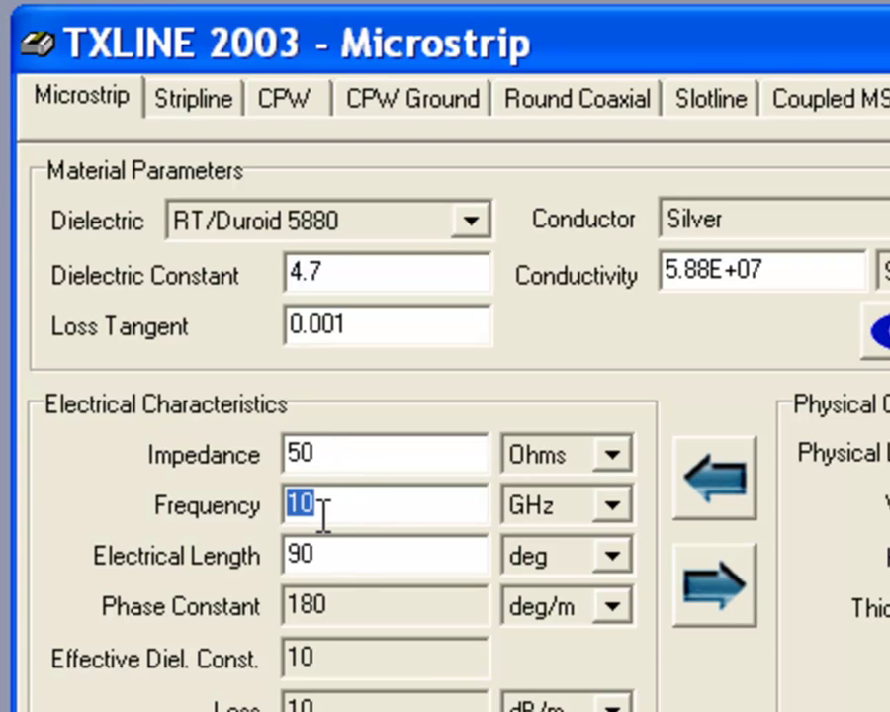
{"action": "type", "text": "1"}
{"action": "left_click", "coordinate": [428, 571]}
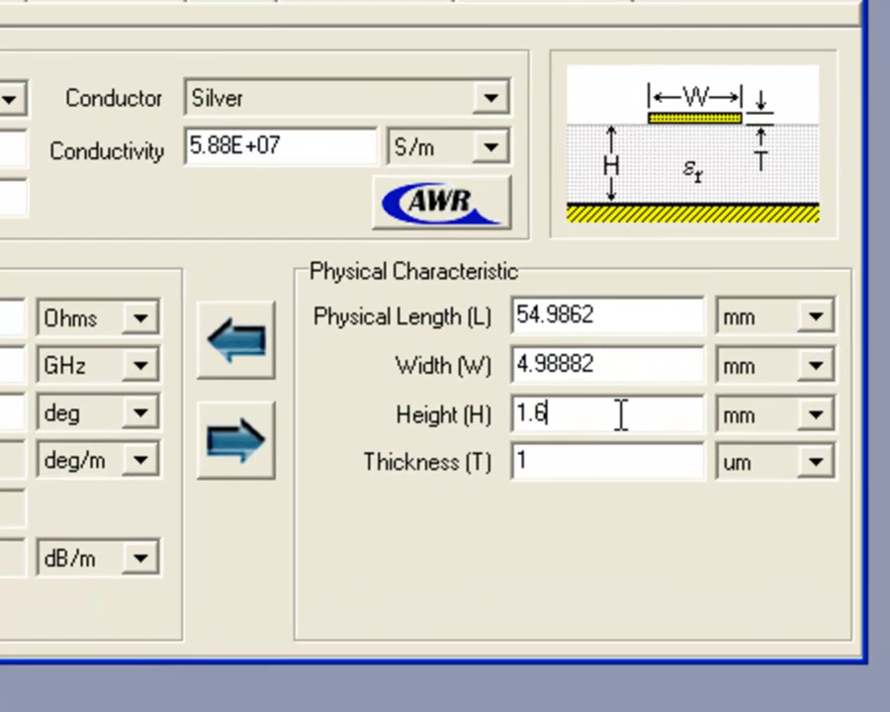
{"action": "double_click", "coordinate": [669, 425]}
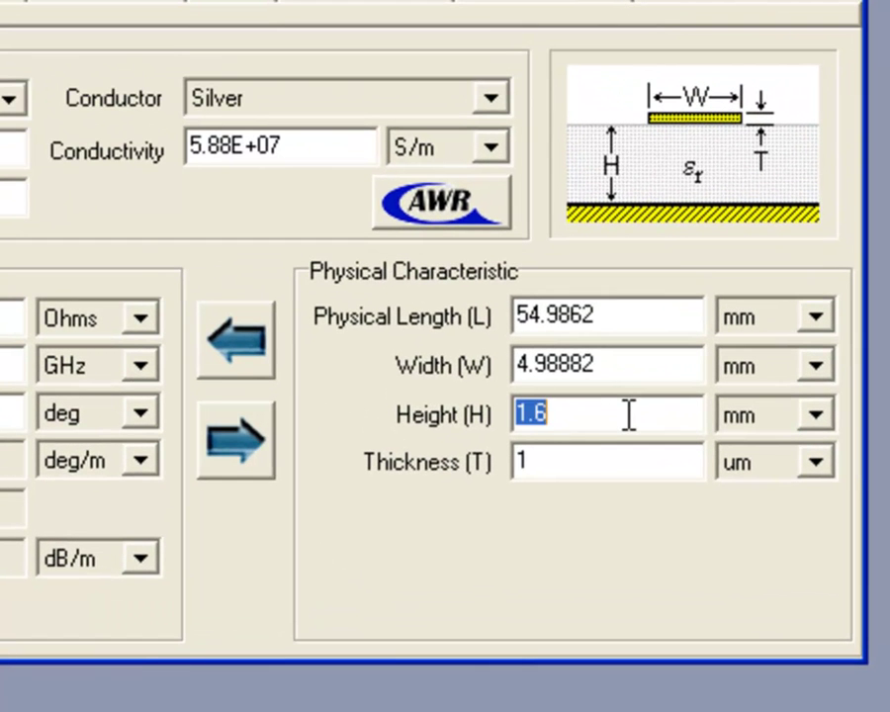
{"action": "type", "text": "1.6"}
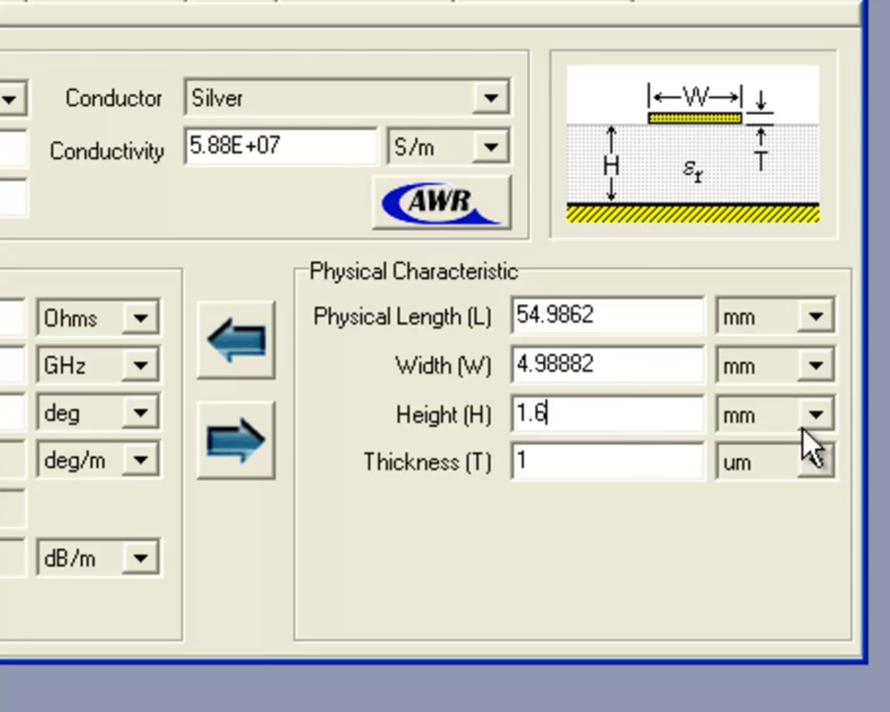
{"action": "left_click", "coordinate": [623, 465]}
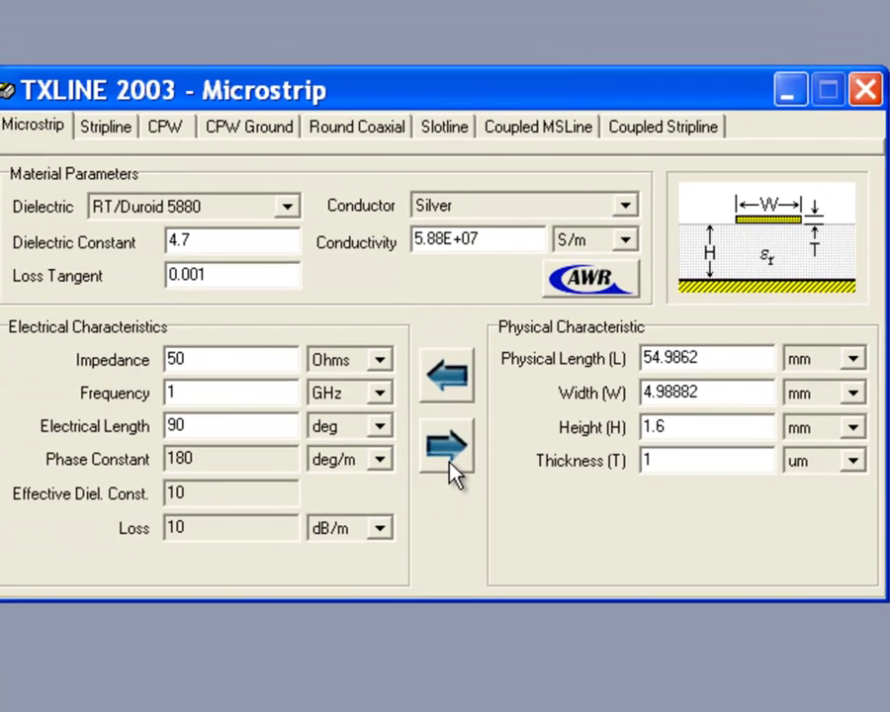
Step: Synthesize the 50 ohm line, then set loss tangent to 0.05 and re-synthesize
{"action": "left_click", "coordinate": [445, 465]}
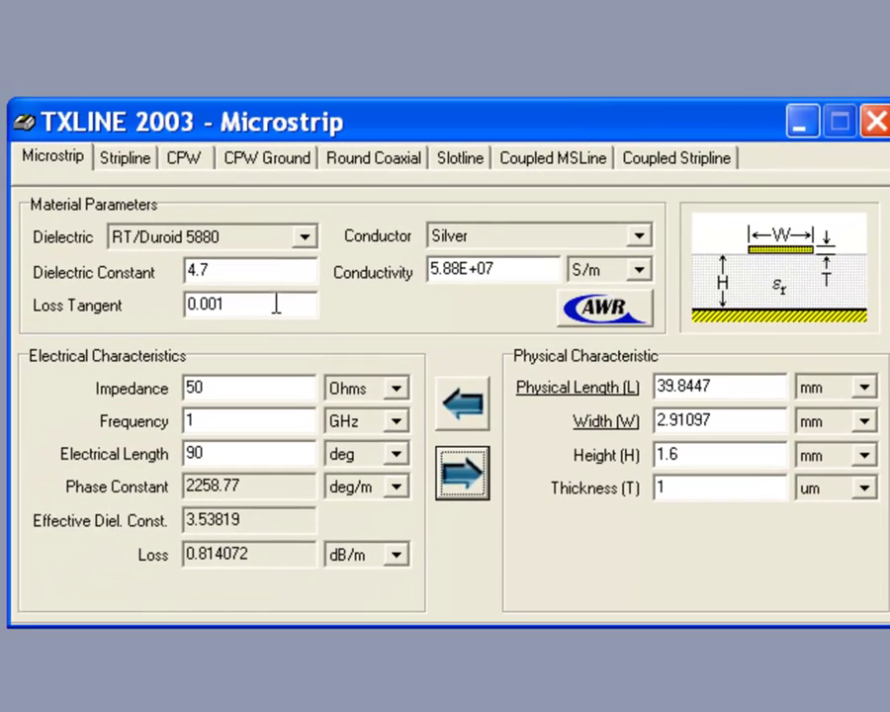
{"action": "double_click", "coordinate": [276, 304]}
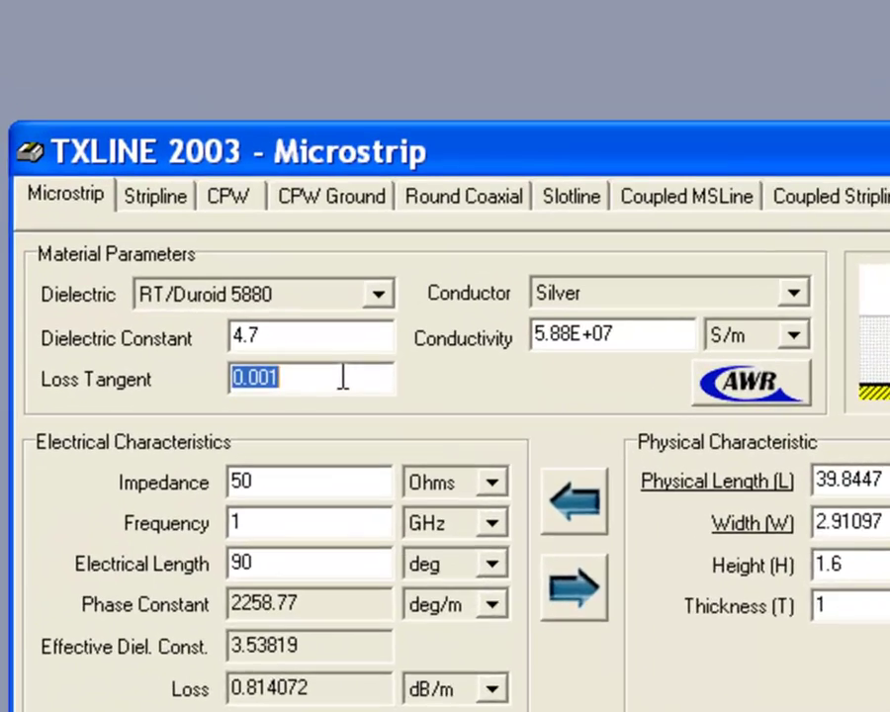
{"action": "type", "text": "0."}
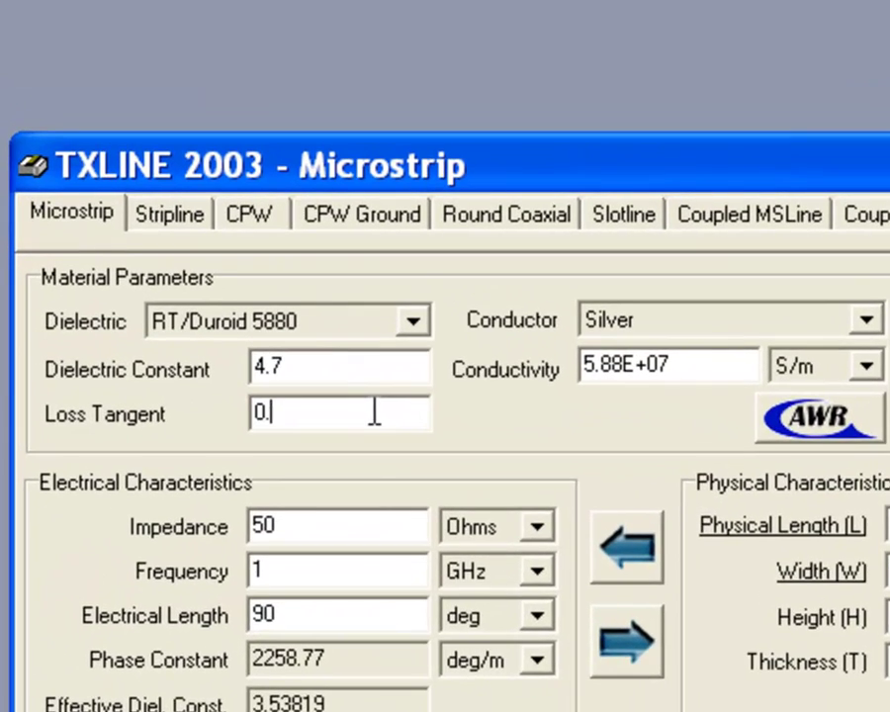
{"action": "type", "text": "05"}
{"action": "left_click", "coordinate": [622, 643]}
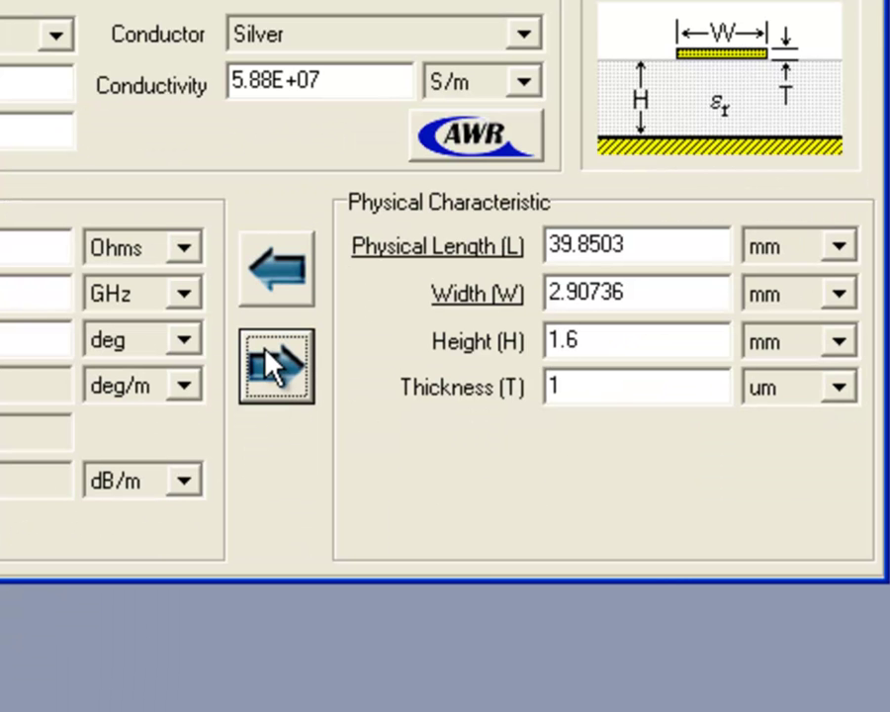
Step: Try 10 um conductor thickness, then restore 1 um and re-synthesize to width 2.90736 mm, length 39.8503 mm
{"action": "left_click", "coordinate": [578, 391]}
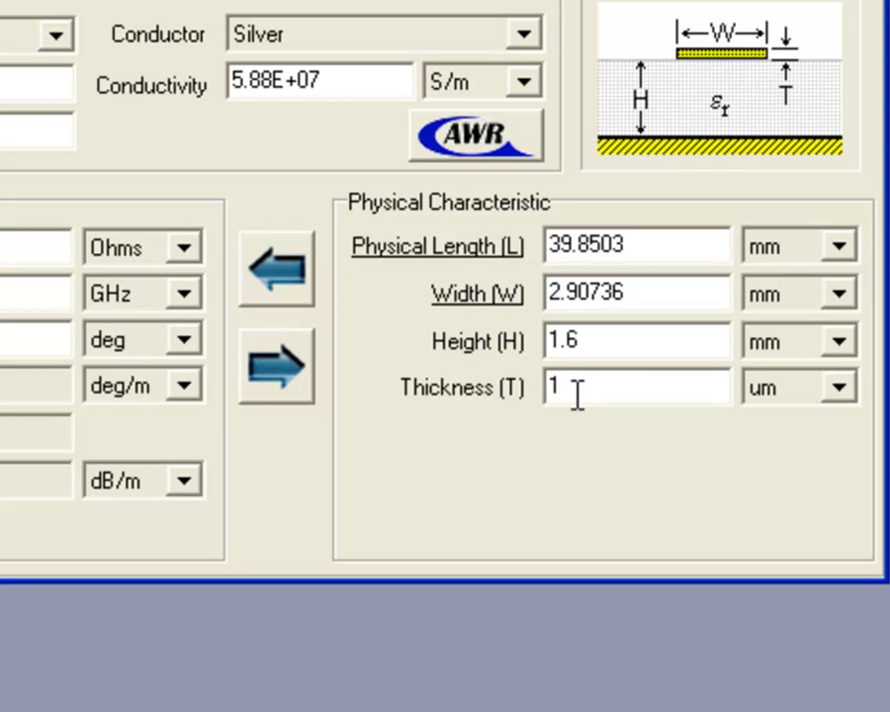
{"action": "type", "text": "0"}
{"action": "left_click", "coordinate": [297, 369]}
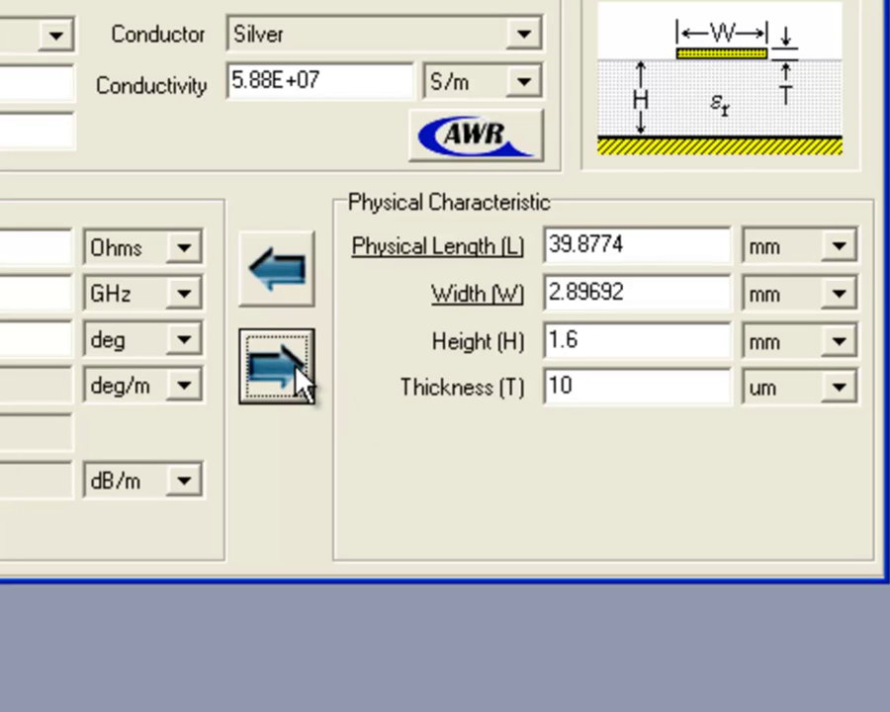
{"action": "double_click", "coordinate": [605, 389]}
{"action": "type", "text": "1"}
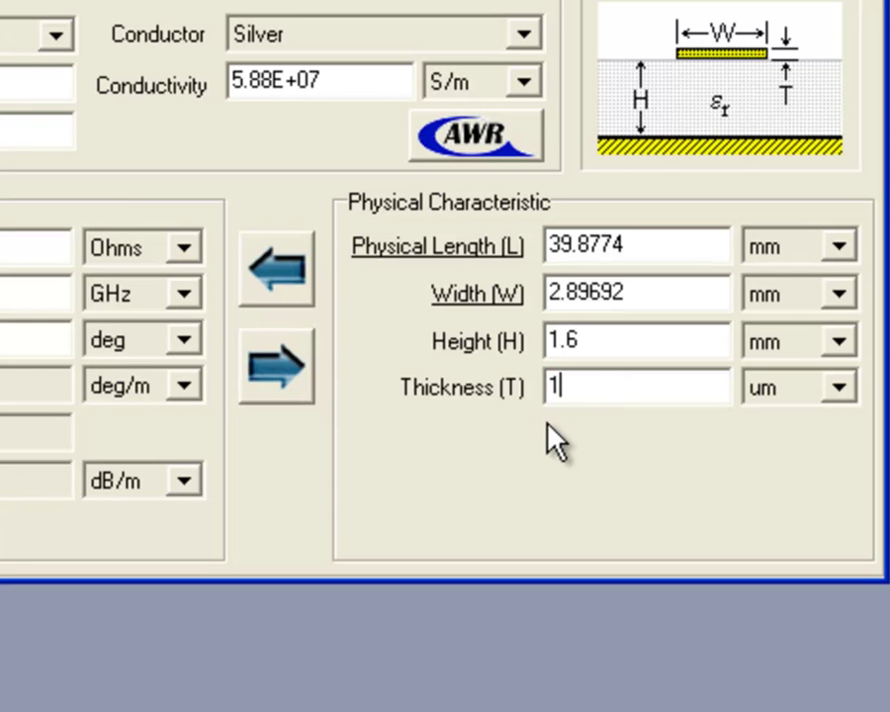
{"action": "left_click", "coordinate": [252, 364]}
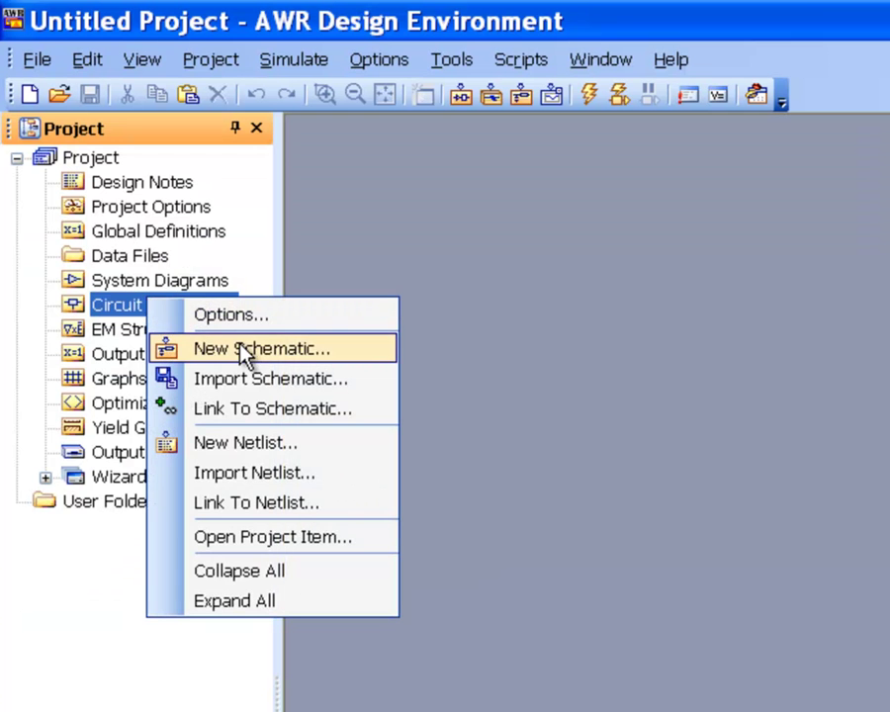
Step: Create a blank circuit schematic named 'Mictrostrip on FR4'
{"action": "left_click", "coordinate": [246, 355]}
{"action": "type", "text": "Mic"}
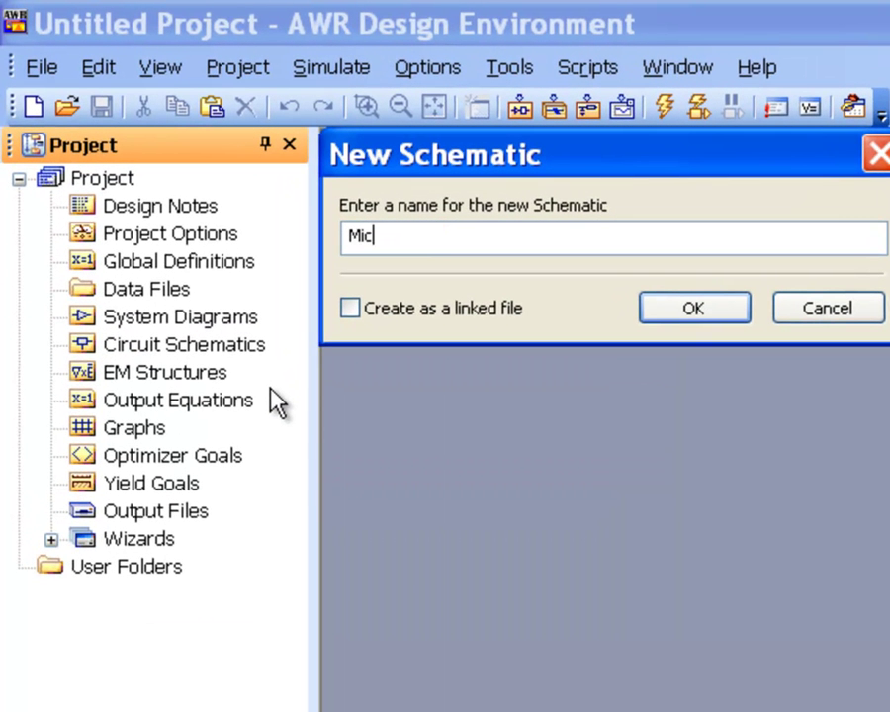
{"action": "type", "text": "trostrip on "}
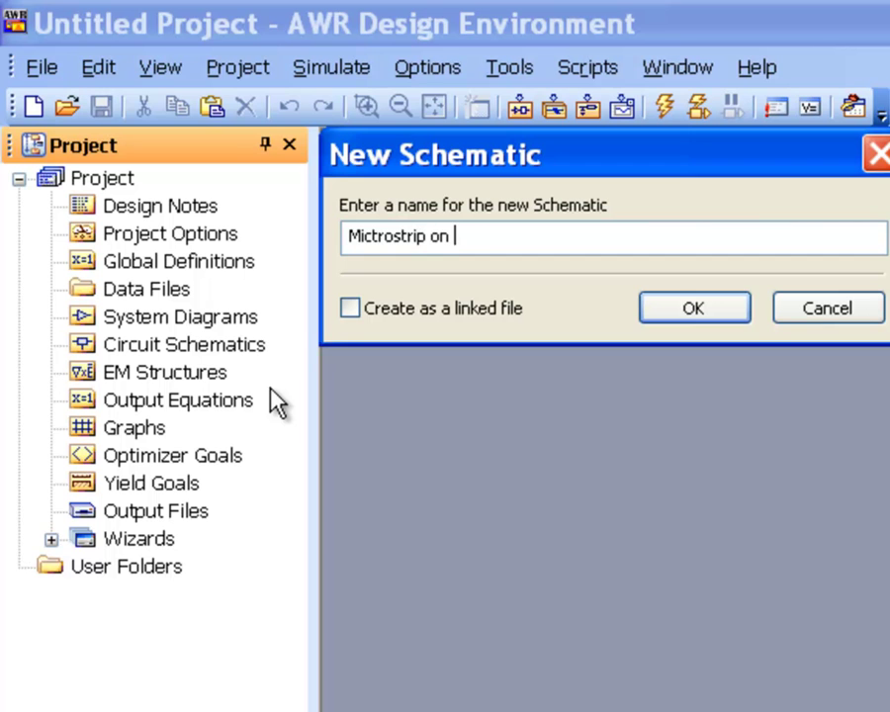
{"action": "type", "text": "FR4"}
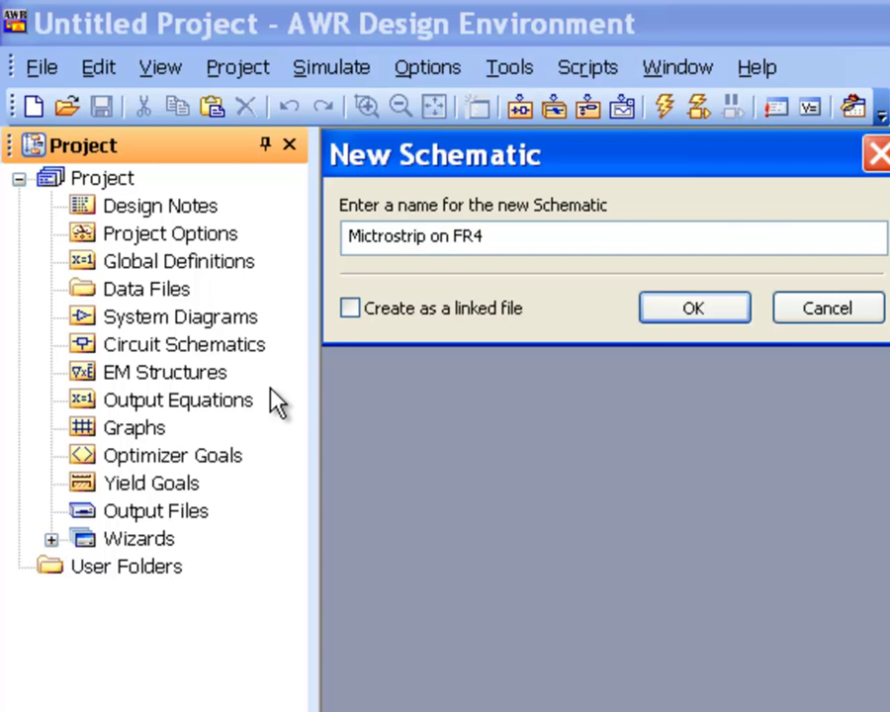
{"action": "key", "text": "Return"}
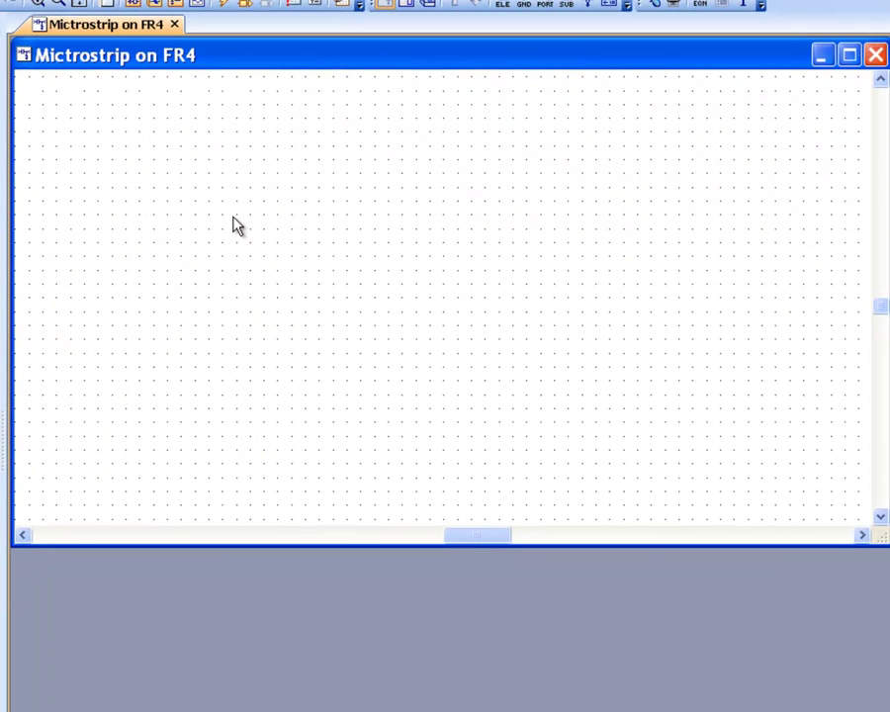
Step: Place an MLIN microstrip line element on the schematic
{"action": "key", "text": "ctrl+l"}
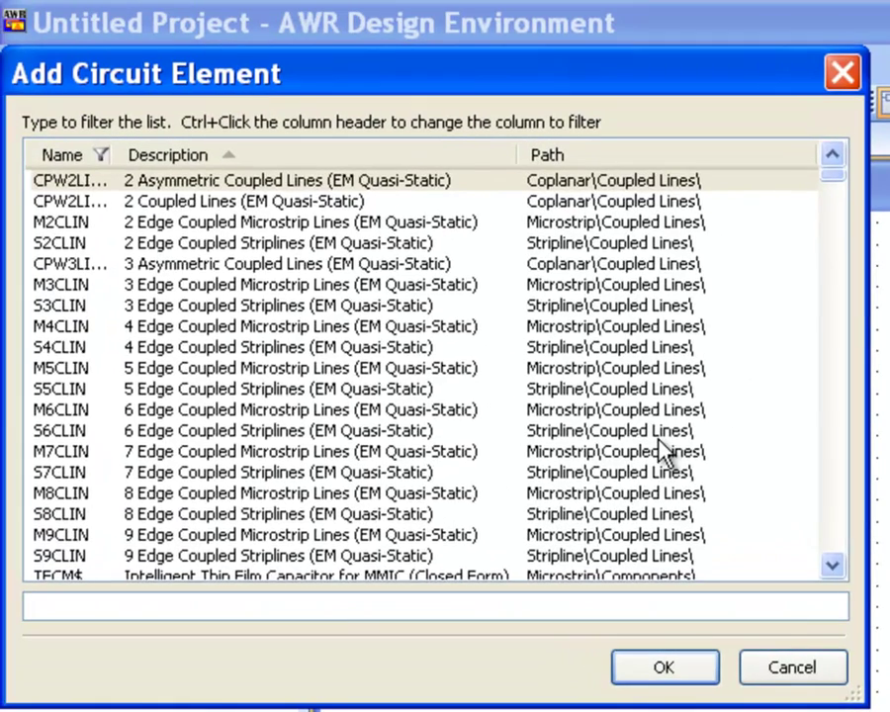
{"action": "type", "text": "mlin"}
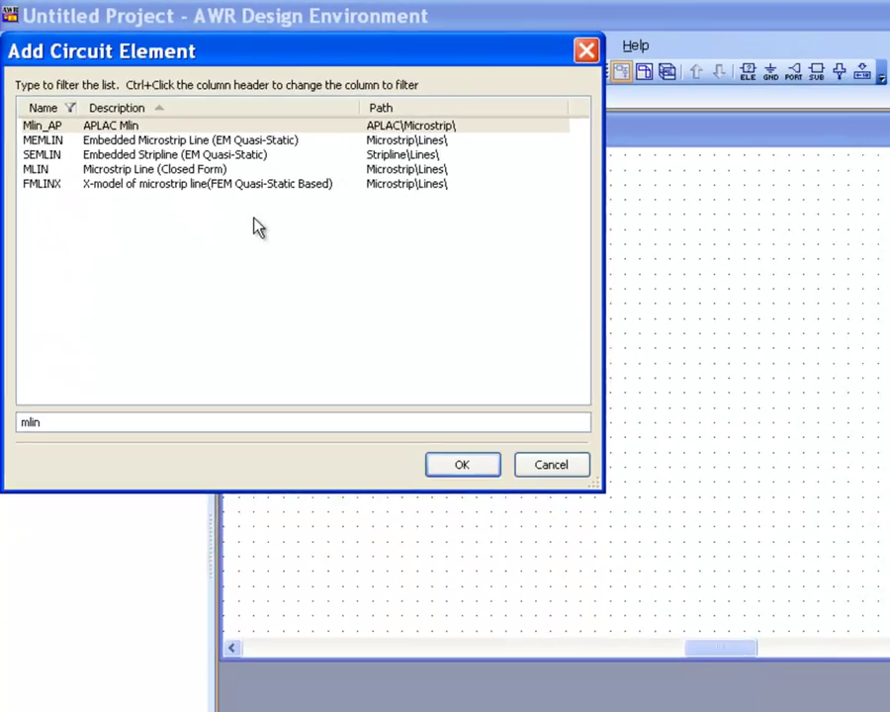
{"action": "double_click", "coordinate": [164, 169]}
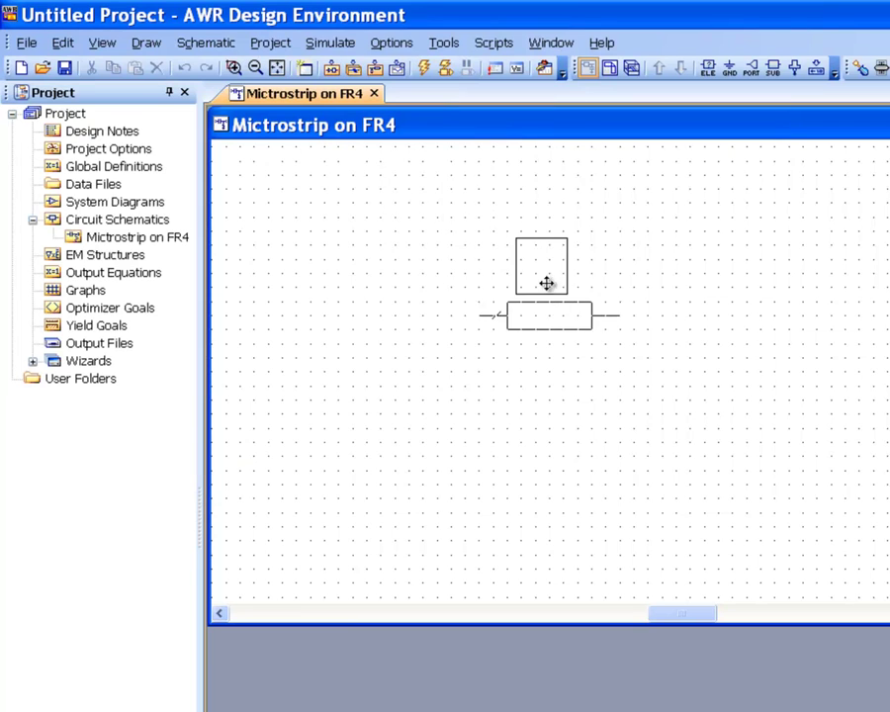
{"action": "key", "text": "Escape"}
{"action": "left_click", "coordinate": [547, 297]}
{"action": "left_click", "coordinate": [761, 284]}
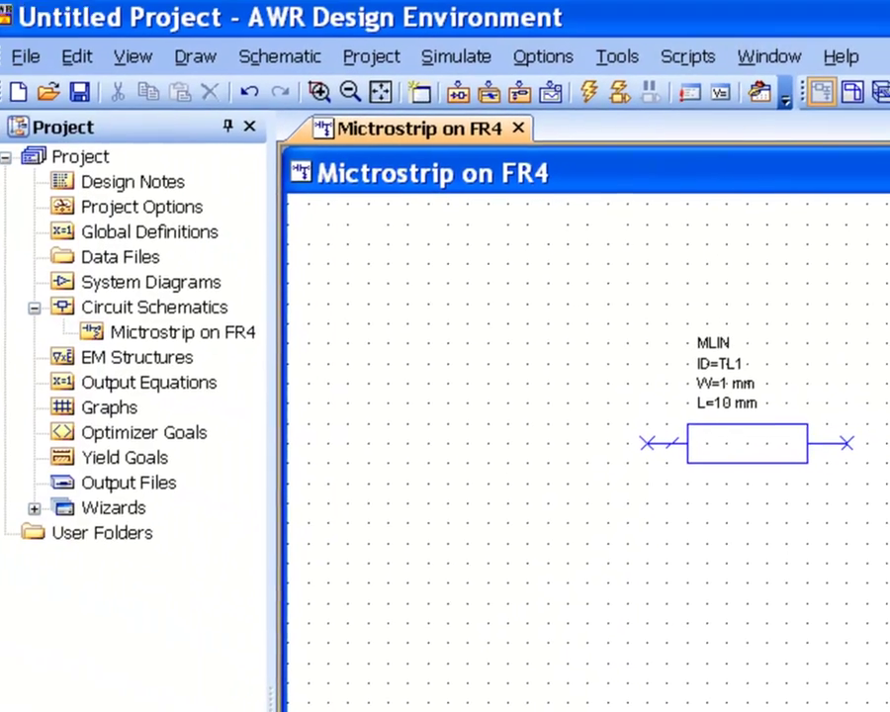
Step: Filter the element list for msub and pick the MSUB substrate definition
{"action": "key", "text": "ctrl+l"}
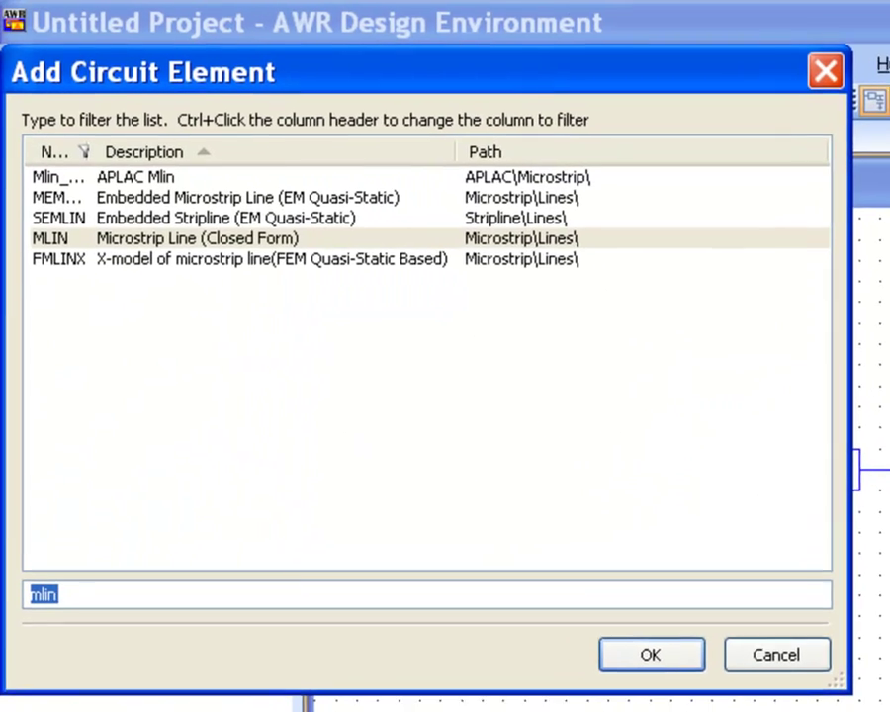
{"action": "type", "text": "m"}
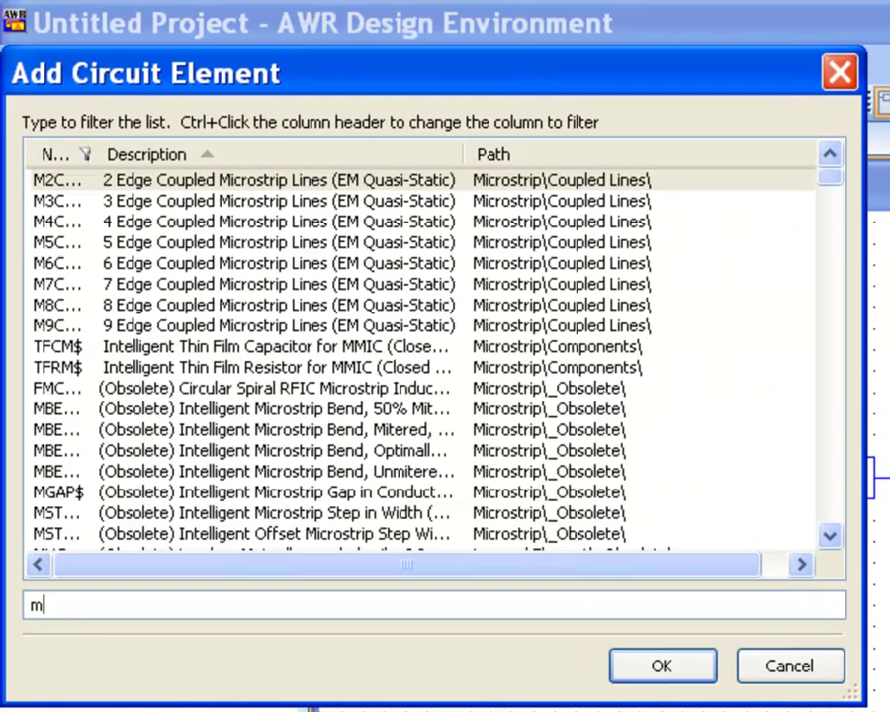
{"action": "type", "text": "sub"}
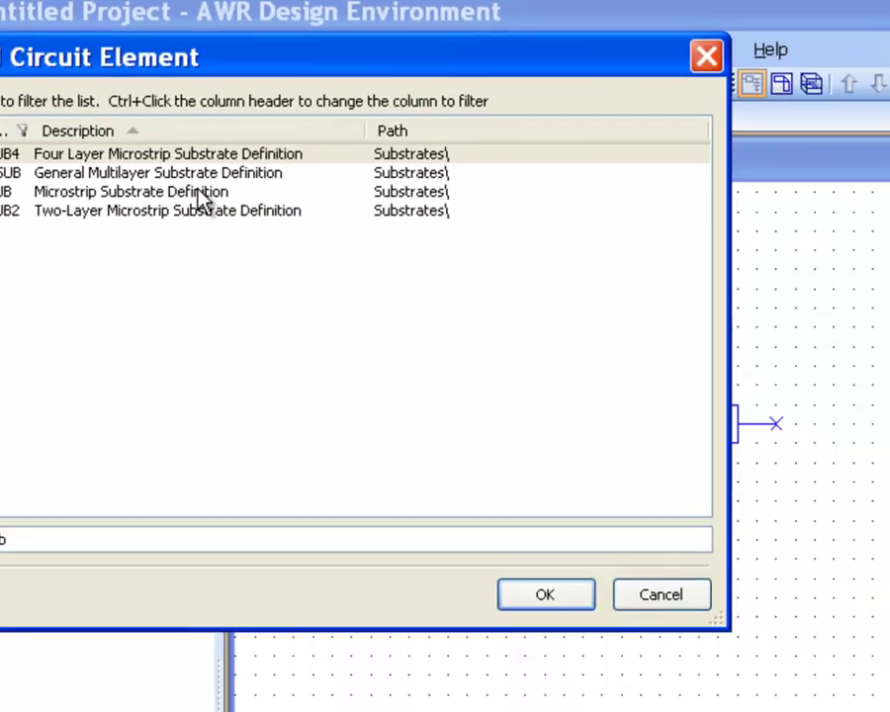
{"action": "double_click", "coordinate": [272, 222]}
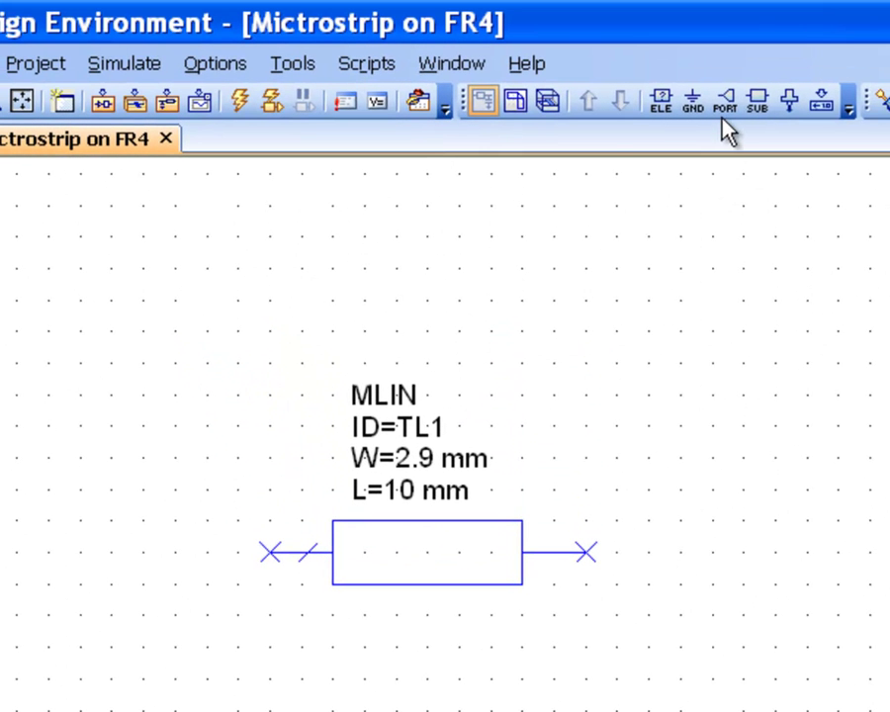
Step: Place a port left of the MLIN and wire it to the line's left end
{"action": "left_click", "coordinate": [727, 89]}
{"action": "left_click", "coordinate": [107, 477]}
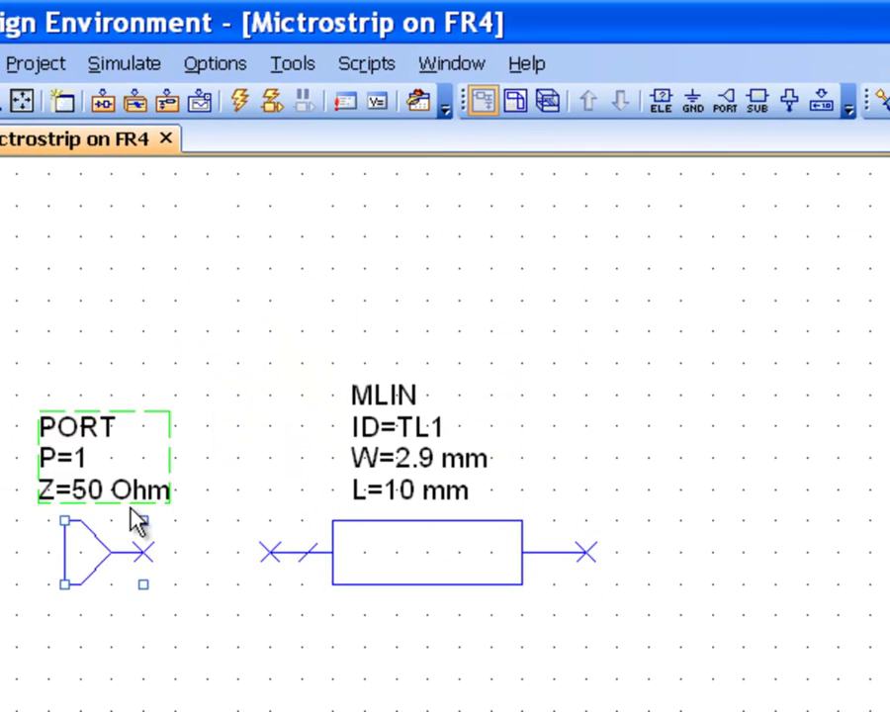
{"action": "left_click", "coordinate": [145, 553]}
{"action": "left_click", "coordinate": [269, 552]}
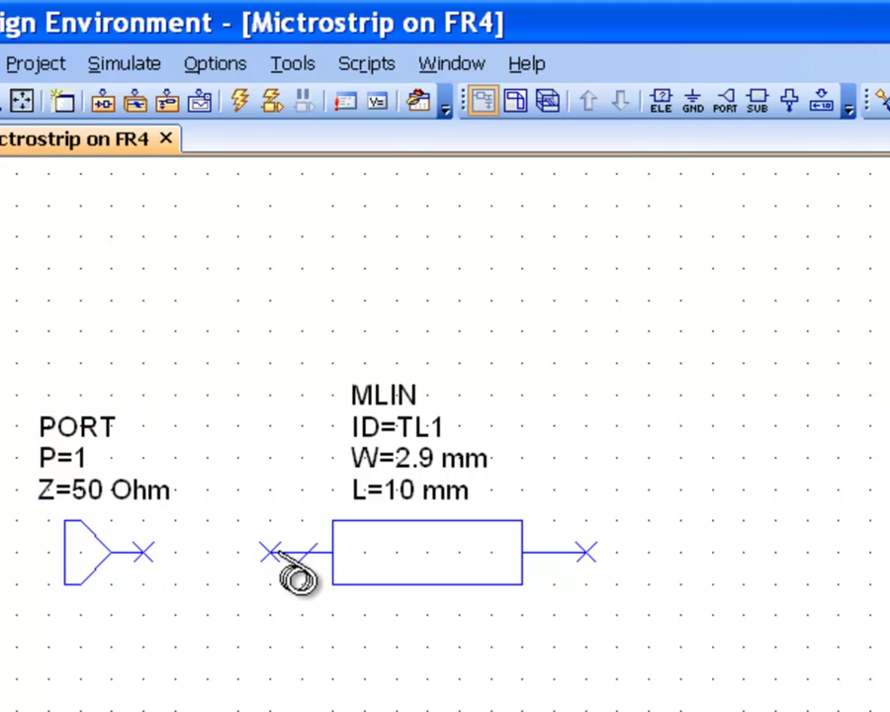
Step: Place a ground right of the MLIN and wire the line's right end to it
{"action": "left_click", "coordinate": [693, 102]}
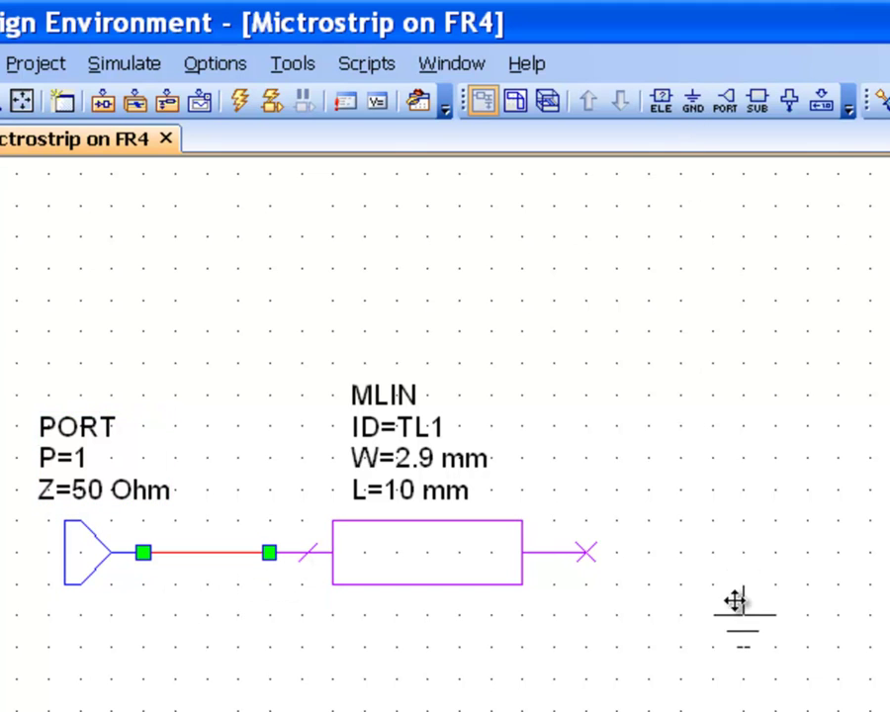
{"action": "left_click", "coordinate": [777, 577]}
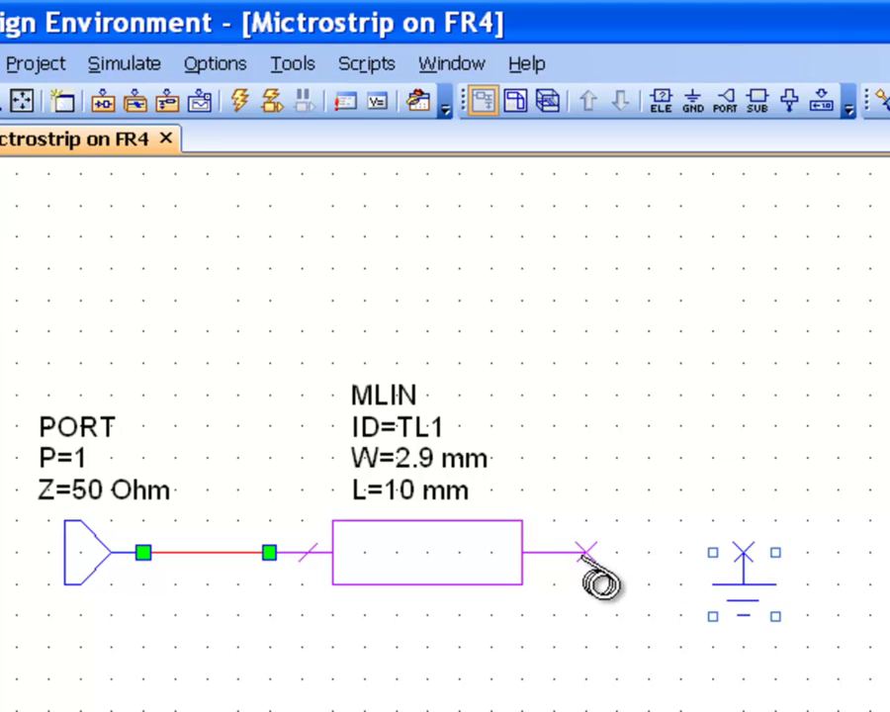
{"action": "left_click", "coordinate": [589, 554]}
{"action": "left_click", "coordinate": [744, 551]}
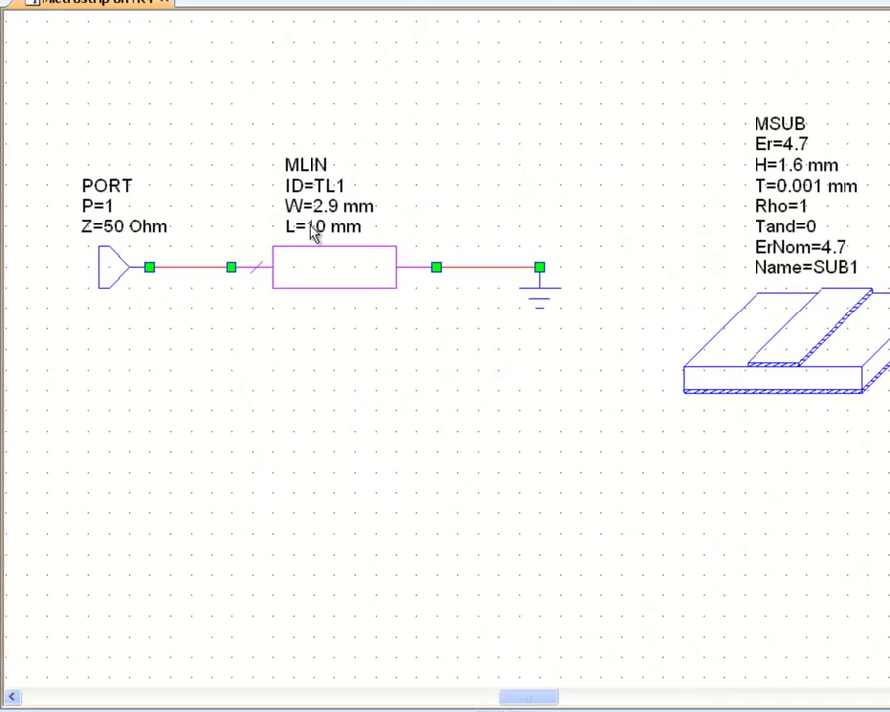
Step: Set MLIN TL1's length L to 19.9 mm directly on the schematic
{"action": "left_click", "coordinate": [295, 210]}
{"action": "left_click", "coordinate": [295, 210]}
{"action": "type", "text": "19.9"}
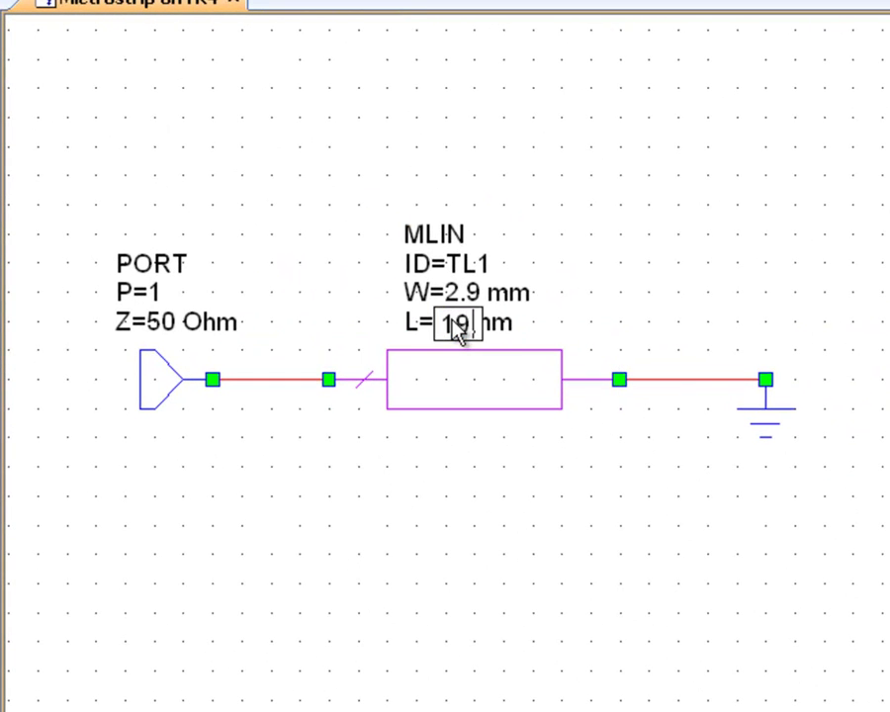
{"action": "left_click", "coordinate": [564, 528]}
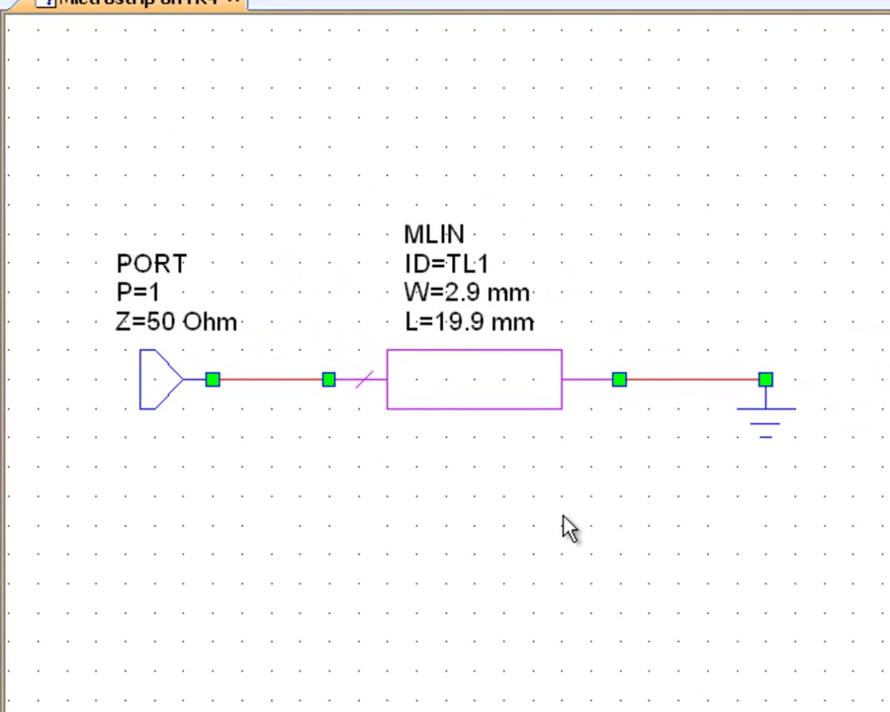
Step: In Project Options, replace the frequency sweep with a single 1 GHz point
{"action": "left_click", "coordinate": [112, 196]}
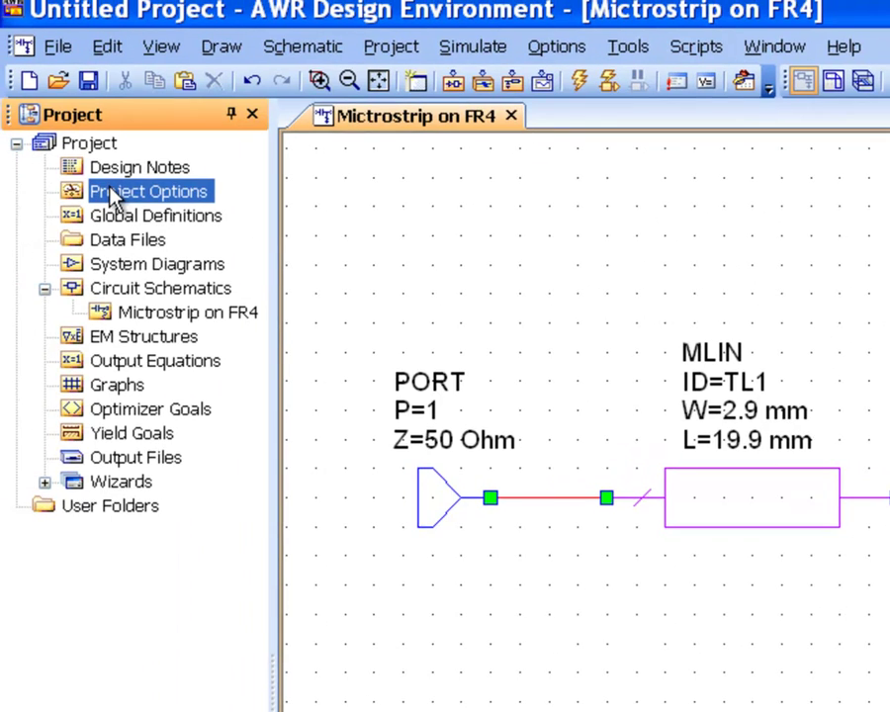
{"action": "double_click", "coordinate": [169, 193]}
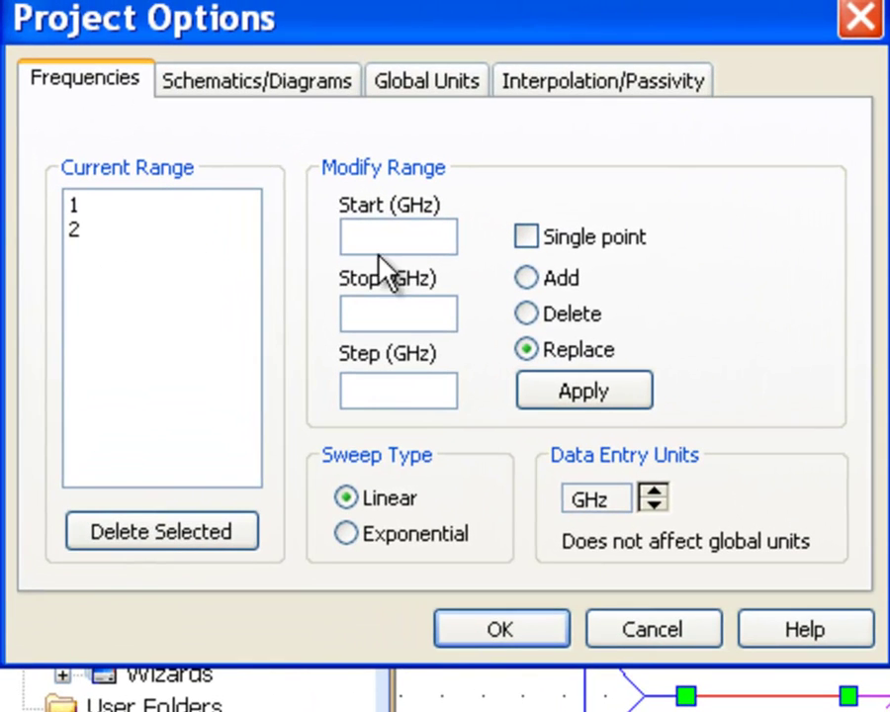
{"action": "left_click", "coordinate": [360, 233]}
{"action": "type", "text": "1"}
{"action": "left_click", "coordinate": [526, 237]}
{"action": "left_click", "coordinate": [587, 402]}
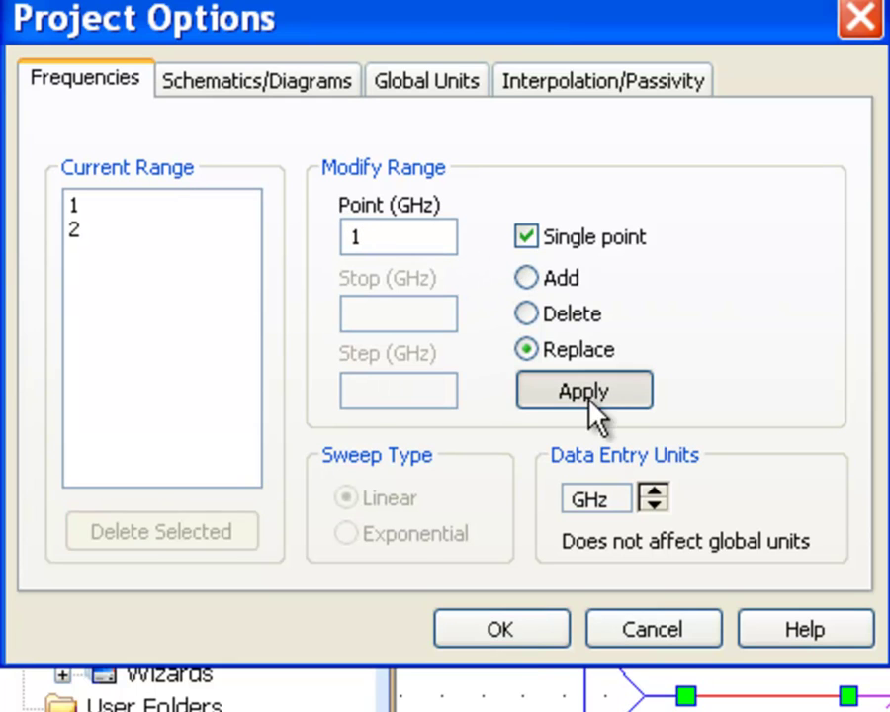
{"action": "left_click", "coordinate": [527, 638]}
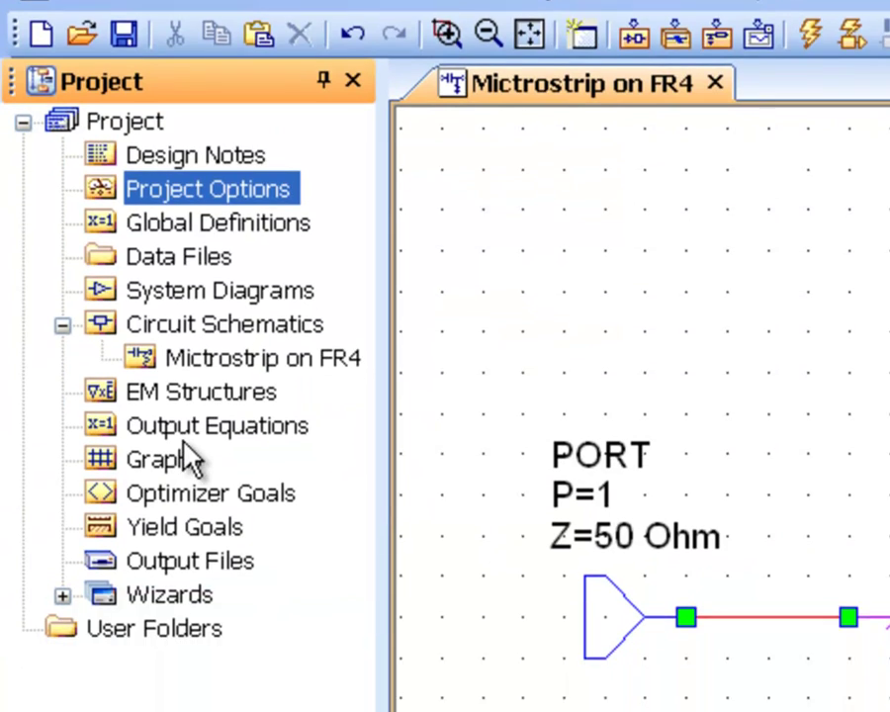
Step: Add a rectangular graph named 'Microstrip Zo' under the project's Graphs
{"action": "left_click", "coordinate": [178, 381]}
{"action": "right_click", "coordinate": [180, 379]}
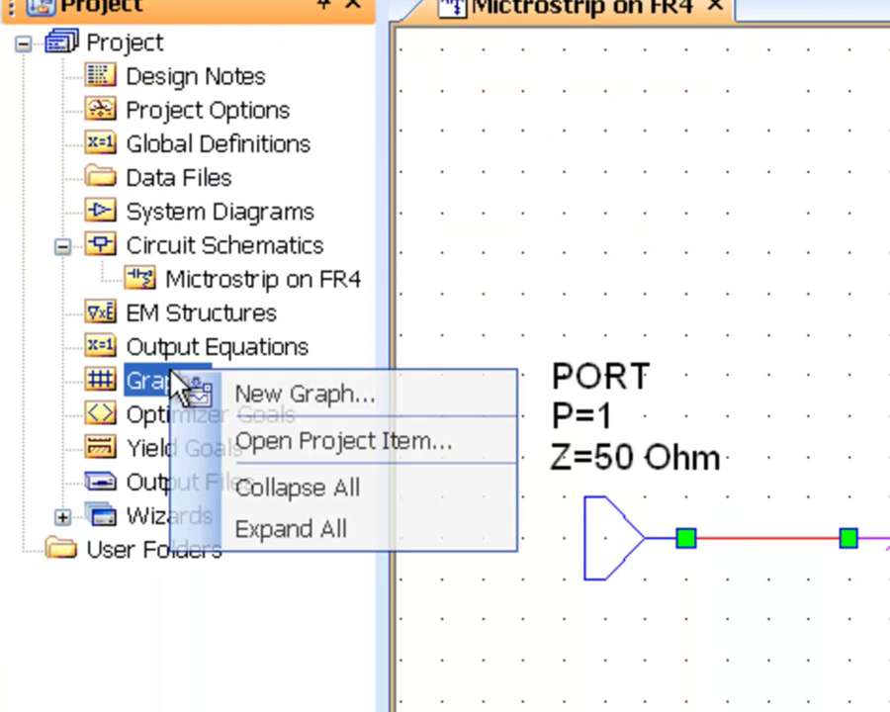
{"action": "left_click", "coordinate": [261, 393]}
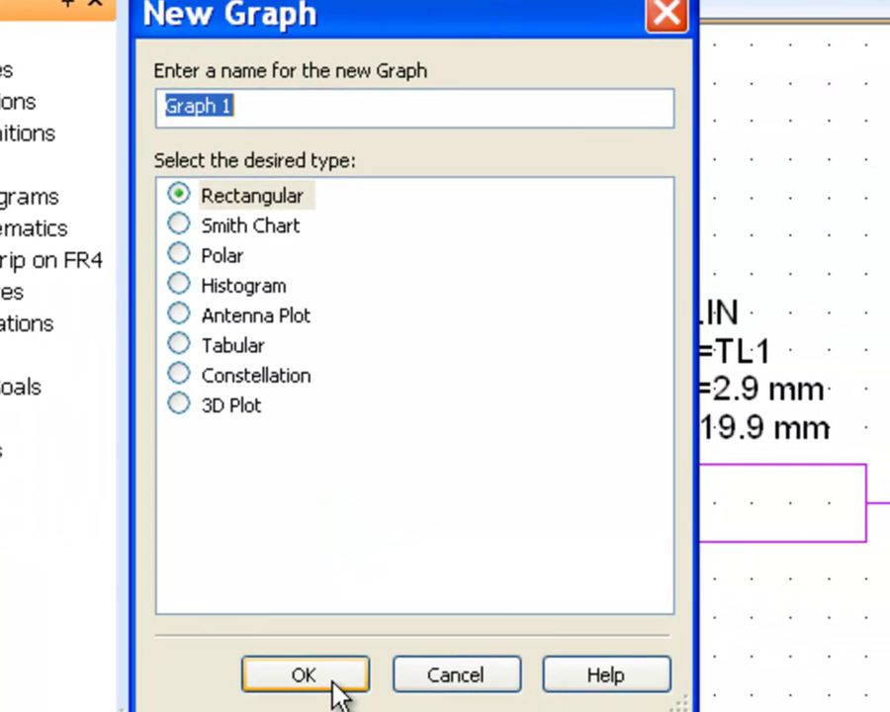
{"action": "type", "text": "Micr"}
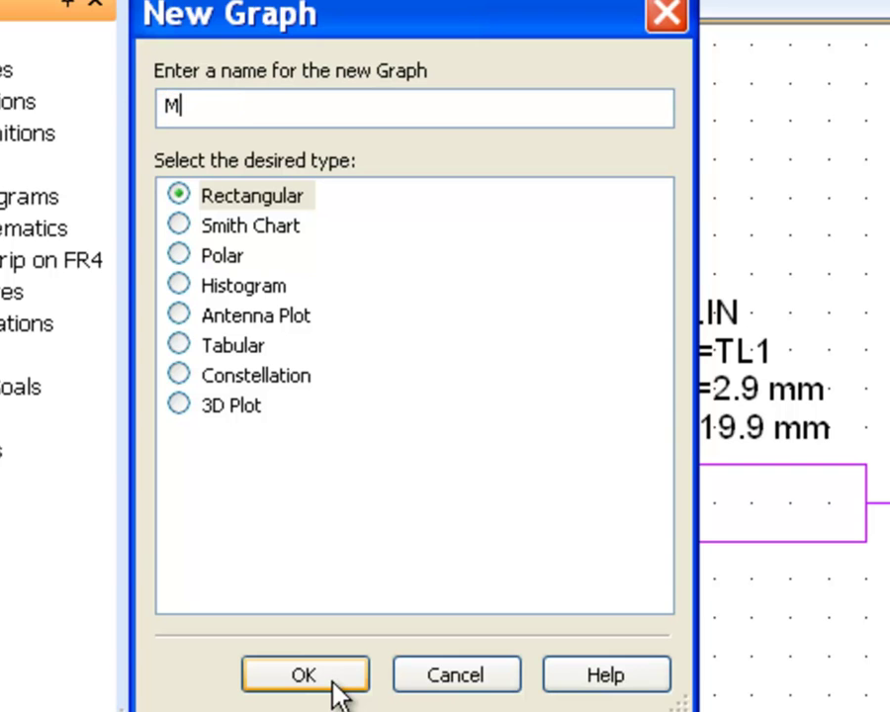
{"action": "type", "text": "ostrip Z"}
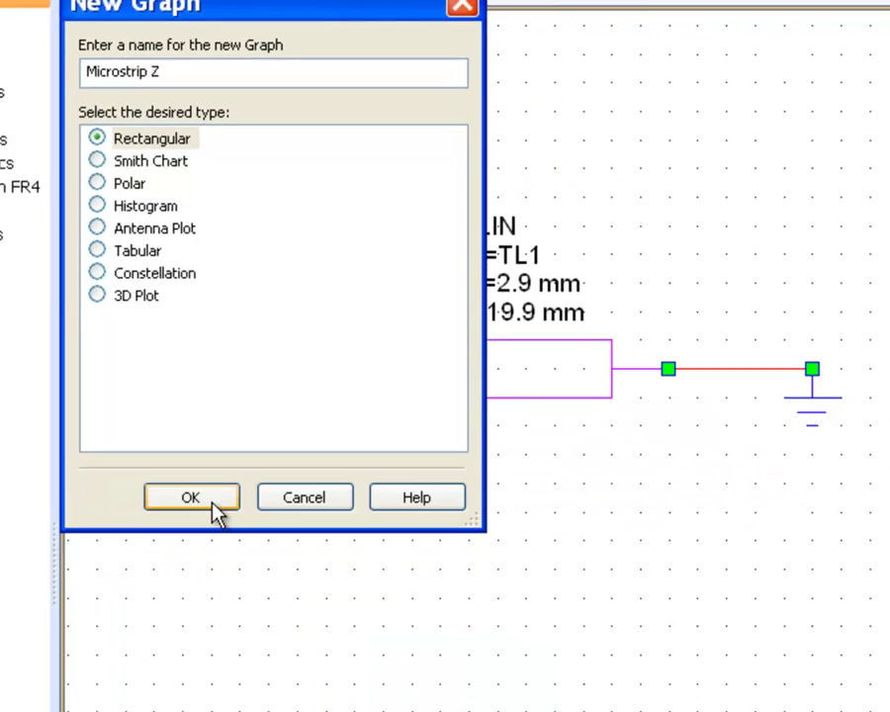
{"action": "type", "text": "o"}
{"action": "key", "text": "Return"}
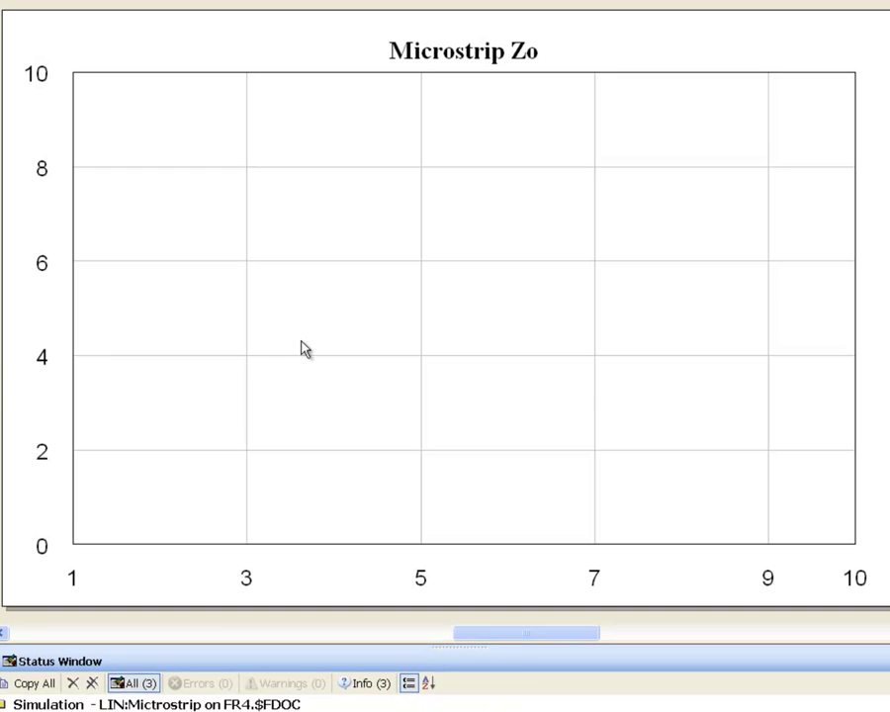
Step: Add a Mag. Z(1,1) port-parameter measurement, ports 1/1, from Mictrostrip on FR4 to the graph
{"action": "right_click", "coordinate": [314, 317]}
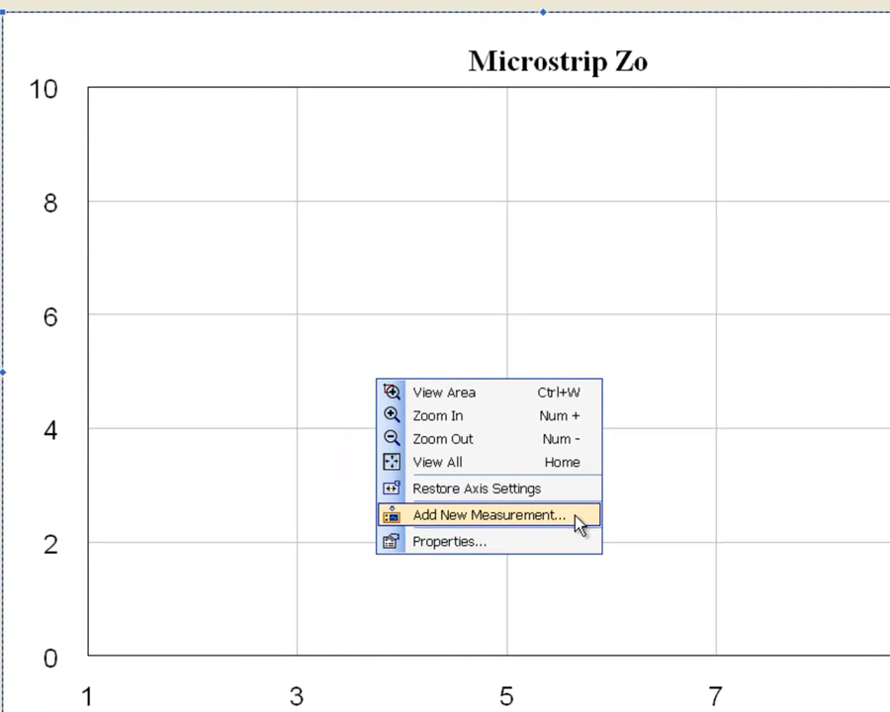
{"action": "left_click", "coordinate": [571, 509]}
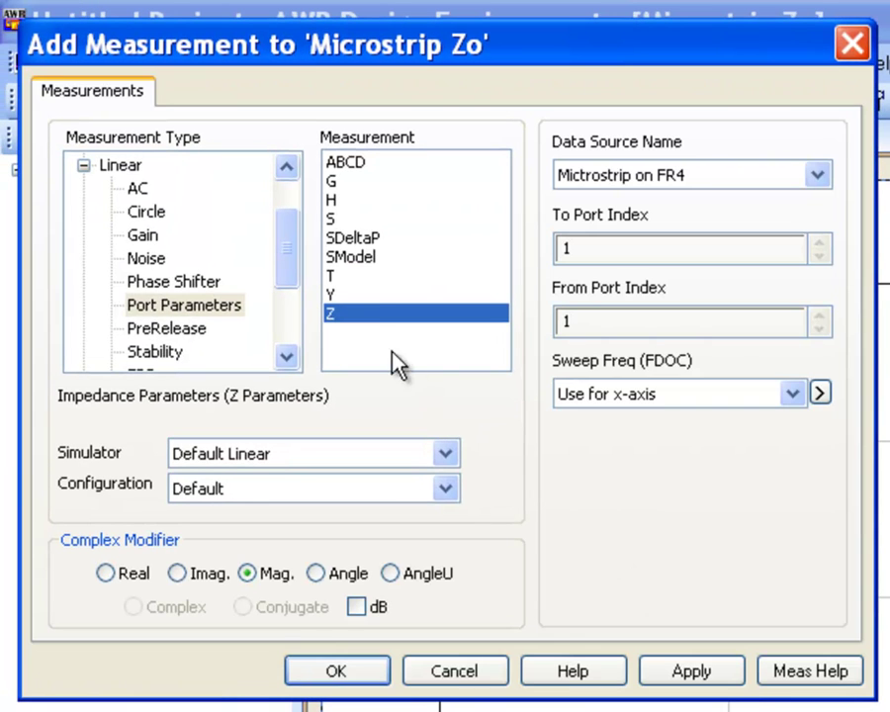
{"action": "left_click", "coordinate": [346, 299]}
{"action": "left_click", "coordinate": [687, 678]}
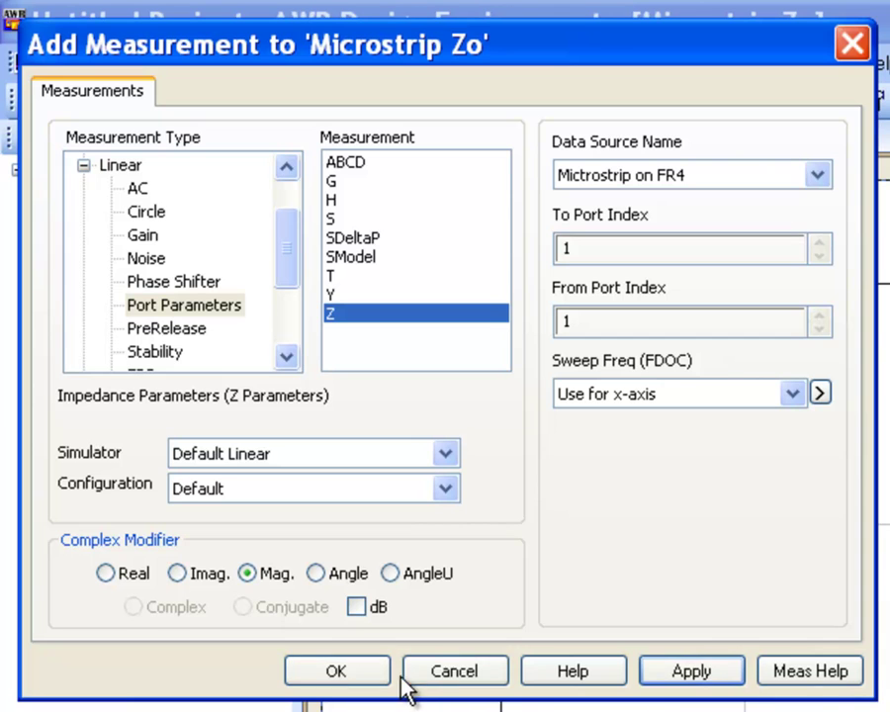
{"action": "left_click", "coordinate": [358, 683]}
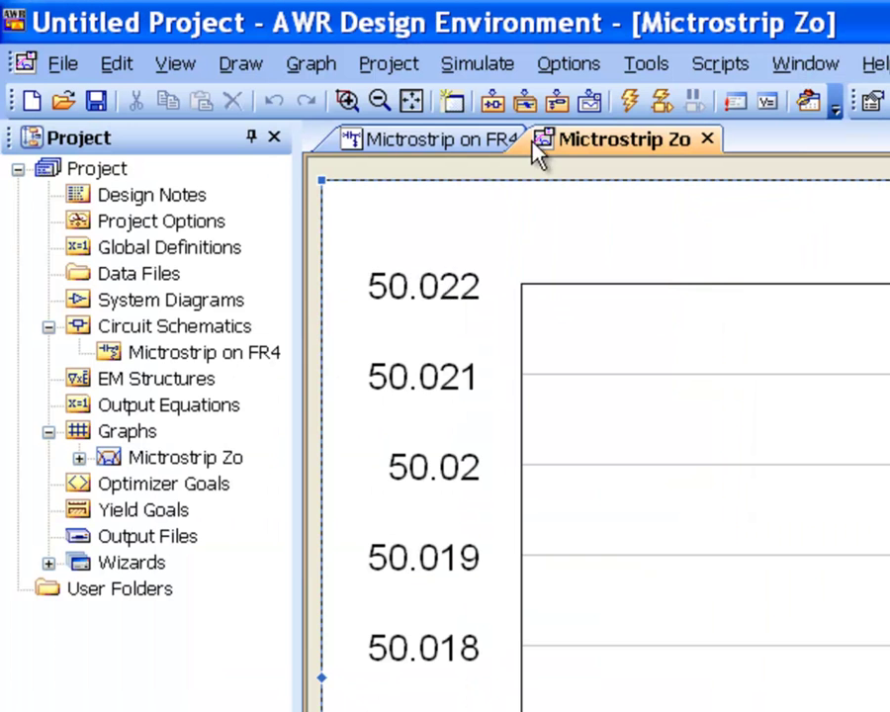
Step: Bring the Microstrip Zo graph forward to see |Z(1,1)| at 1000 MHz, about 50.02
{"action": "left_click", "coordinate": [628, 102]}
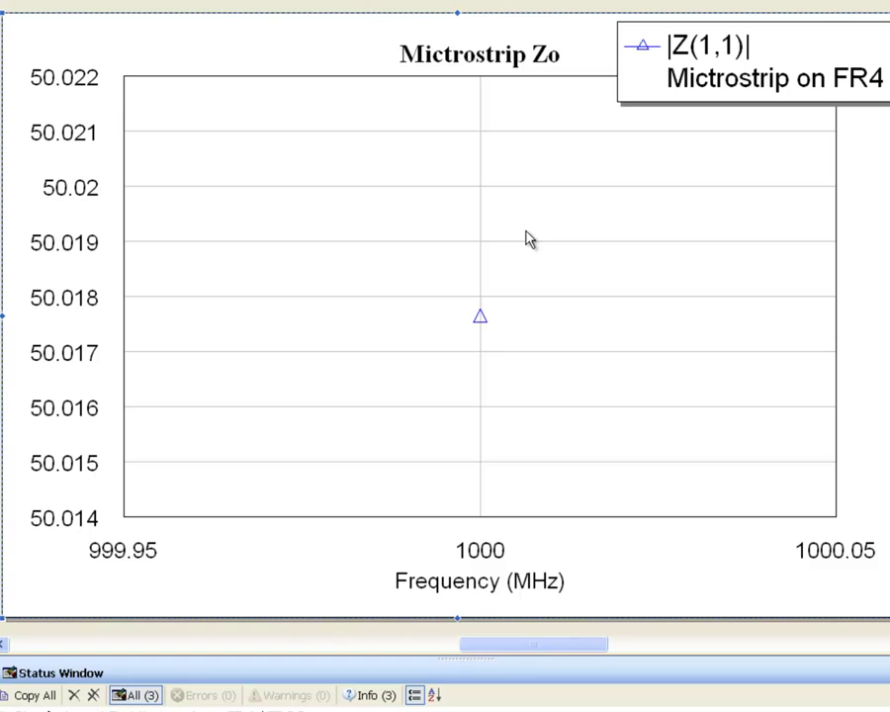
Step: In the graph properties, turn off auto limits on the Left 1 axis
{"action": "right_click", "coordinate": [525, 231]}
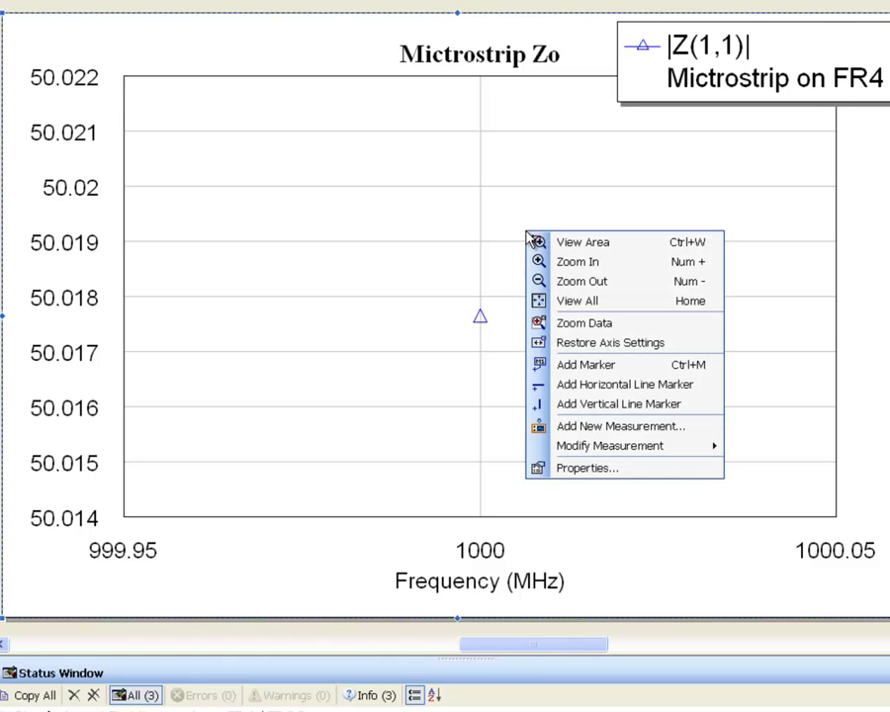
{"action": "left_click", "coordinate": [671, 469]}
{"action": "left_click", "coordinate": [67, 270]}
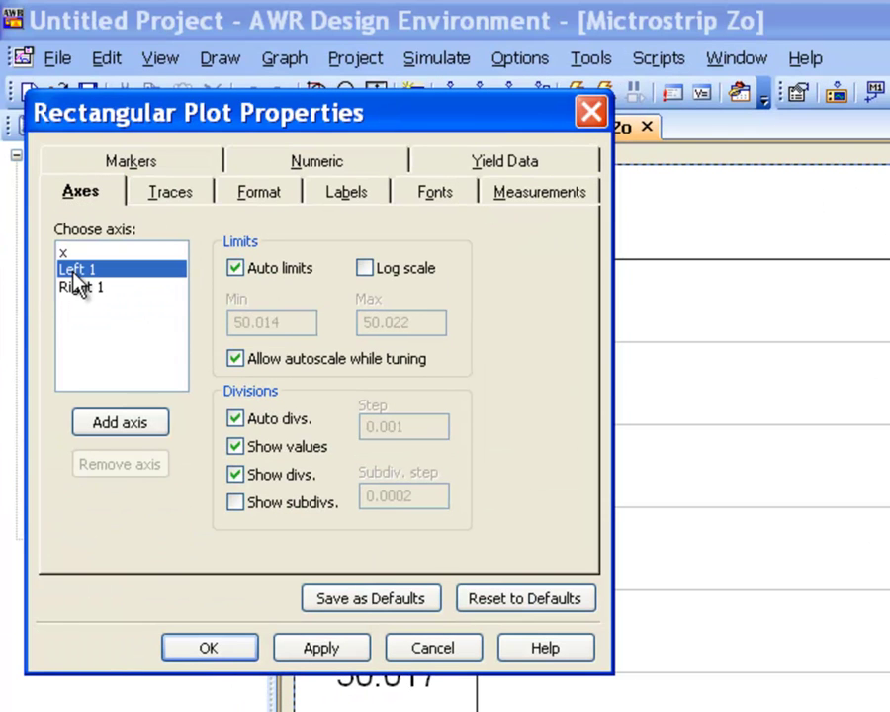
{"action": "left_click", "coordinate": [234, 267]}
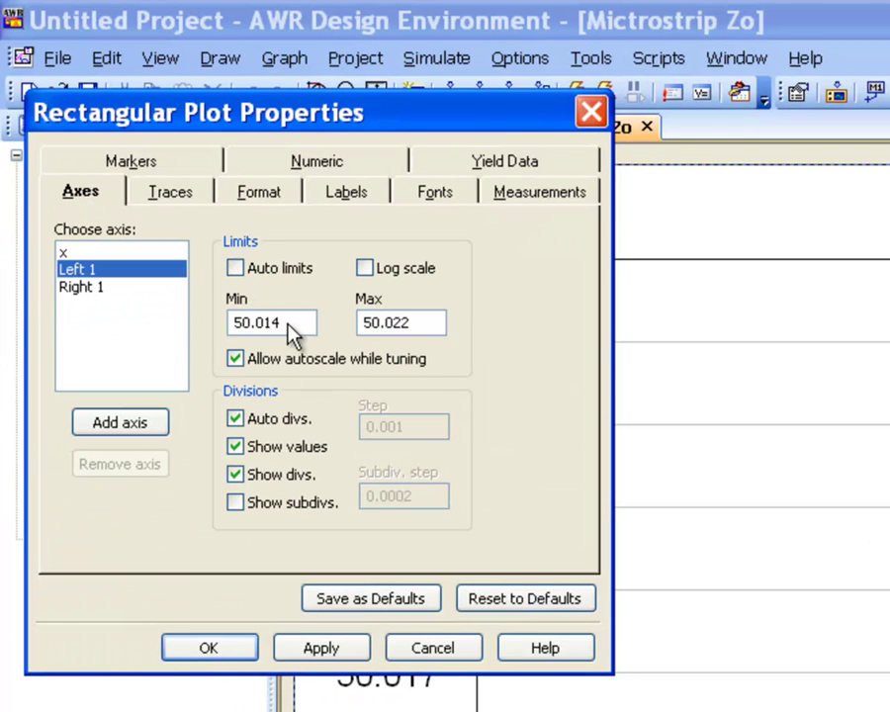
Step: Set the left axis minimum to 48 and maximum to 52, and apply
{"action": "left_click_drag", "start_coordinate": [288, 323], "coordinate": [207, 320]}
{"action": "type", "text": "48"}
{"action": "double_click", "coordinate": [430, 329]}
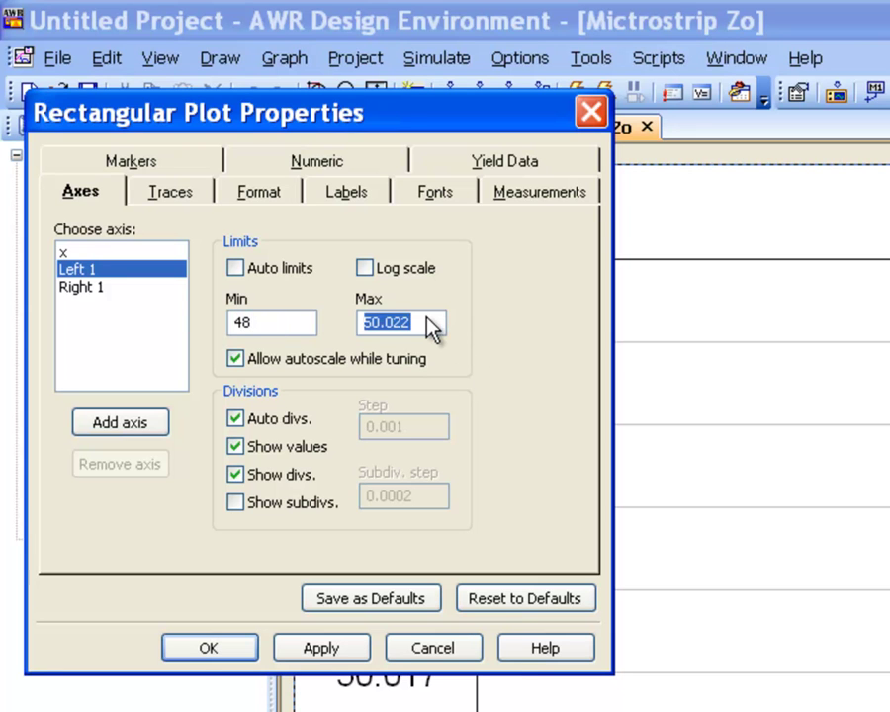
{"action": "type", "text": "52"}
{"action": "left_click", "coordinate": [325, 653]}
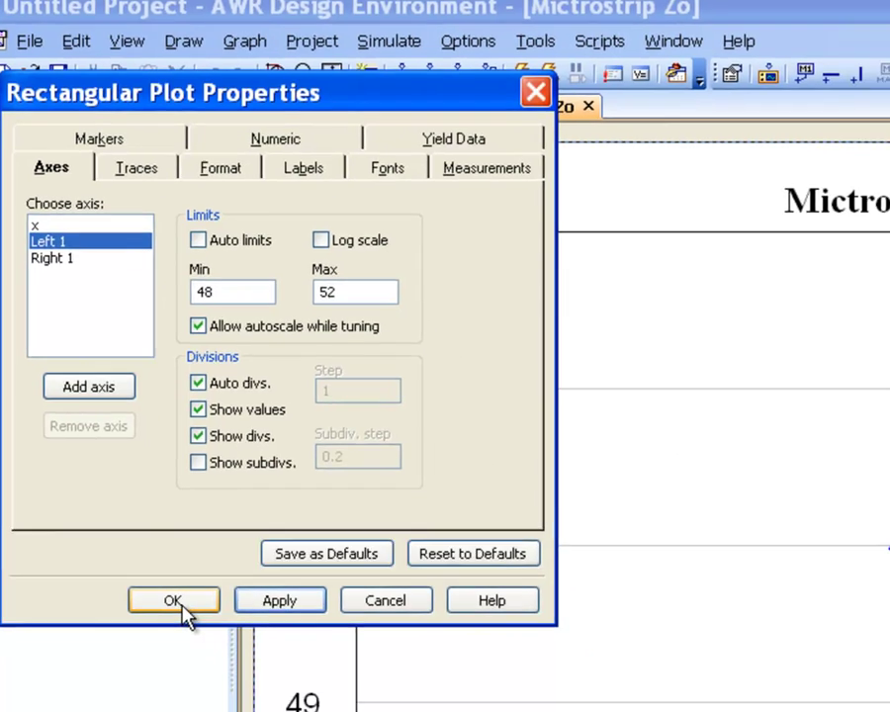
{"action": "left_click", "coordinate": [213, 651]}
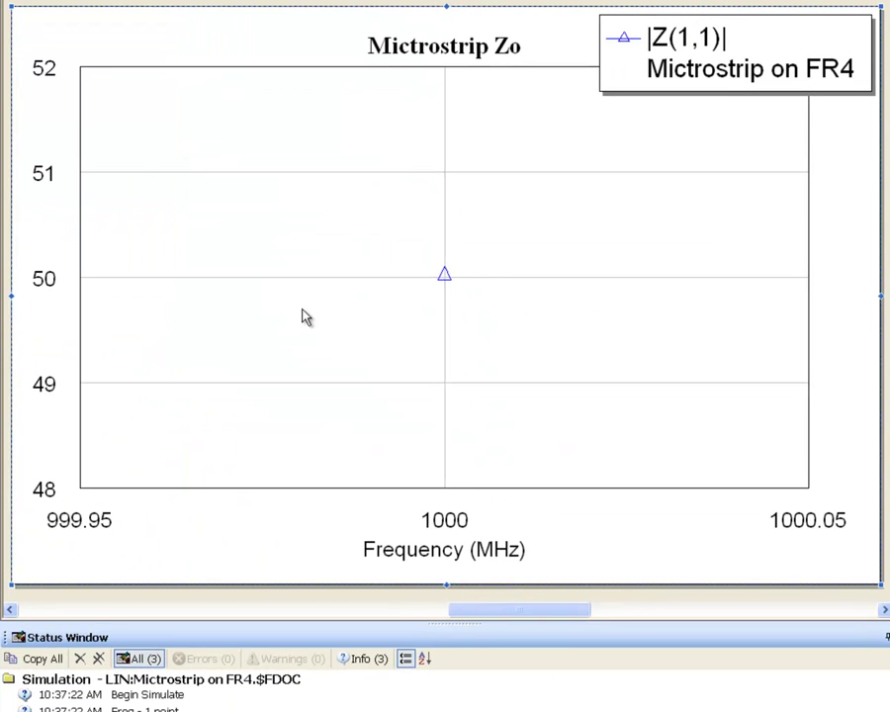